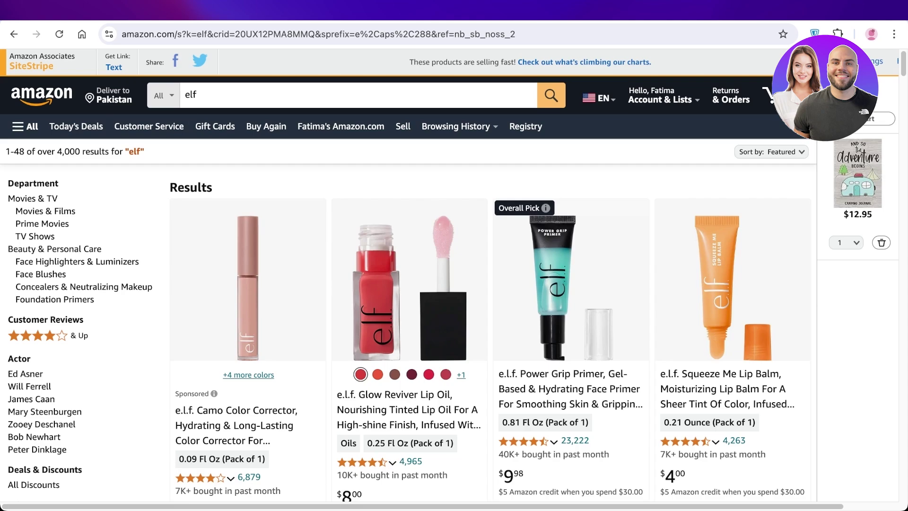
# Generate an affiliate text link for the elf results page on Amazon and check the Links section in Linktree
pyautogui.click(114, 67)
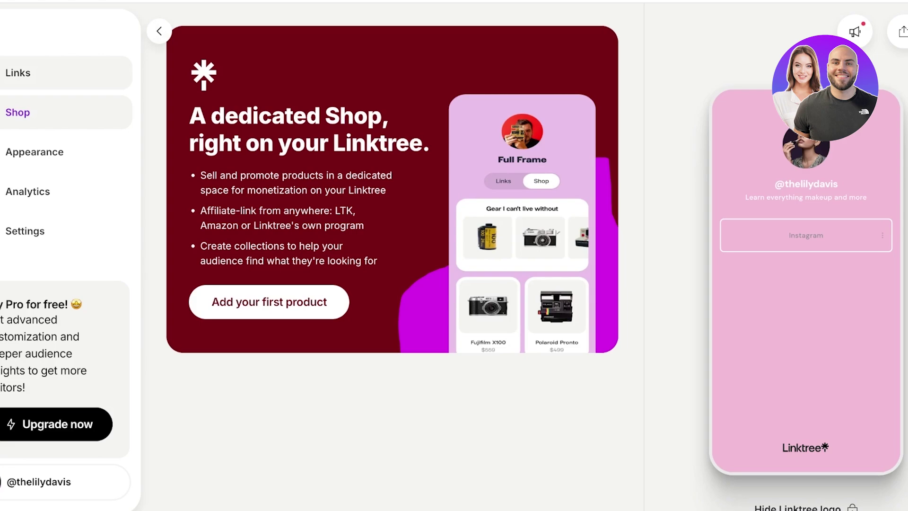
pyautogui.click(17, 73)
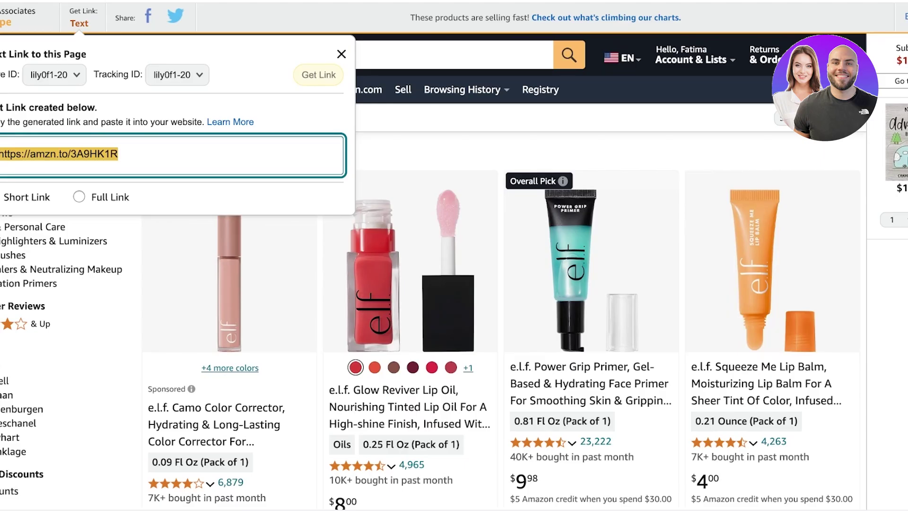
pyautogui.click(341, 54)
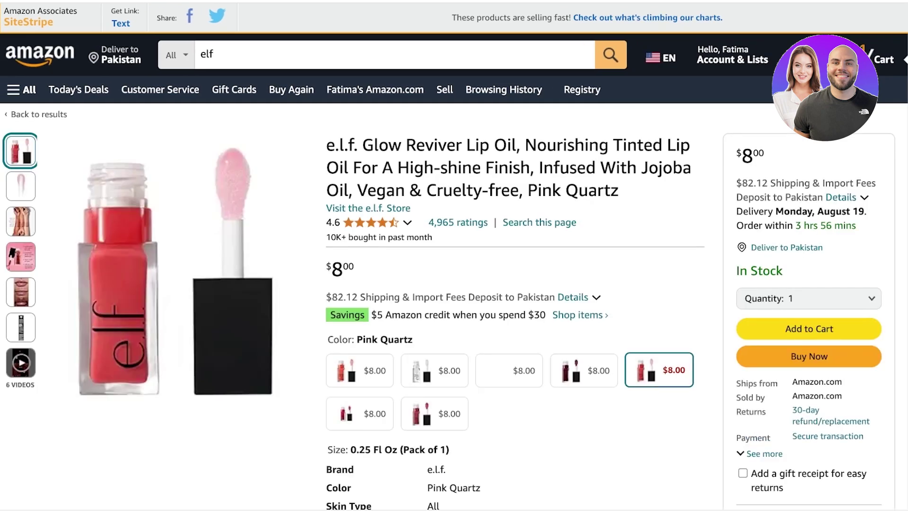
# Generate an affiliate text link for the e.l.f. Glow Reviver Lip Oil and inspect the Store ID and Tracking ID choices
pyautogui.scroll(-1, 422, 361)
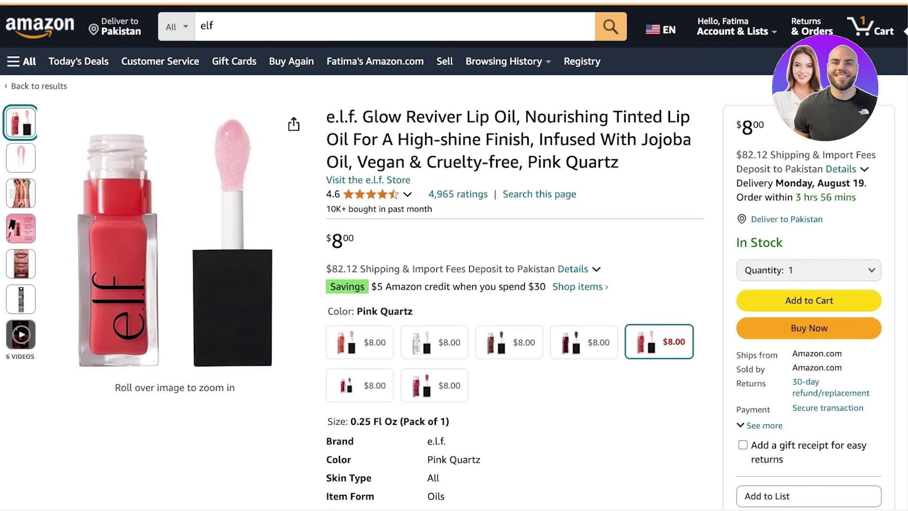
pyautogui.scroll(1, 422, 335)
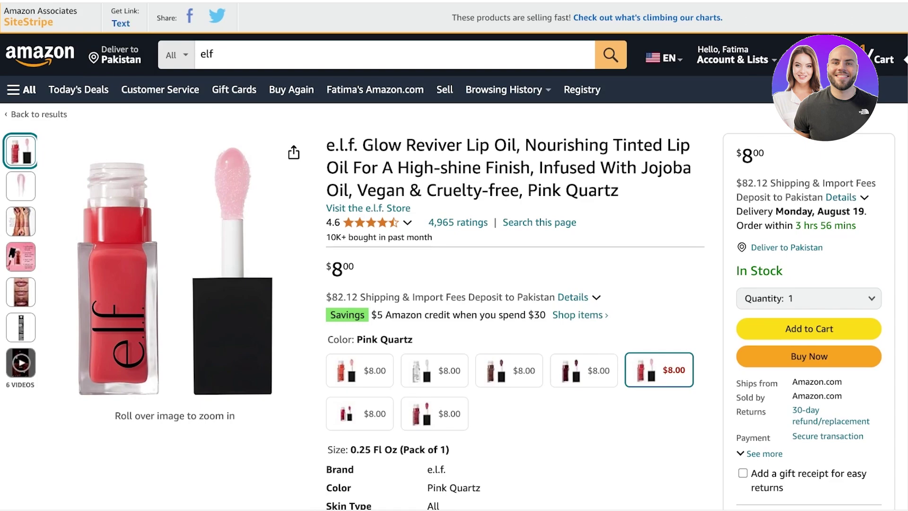
pyautogui.click(120, 23)
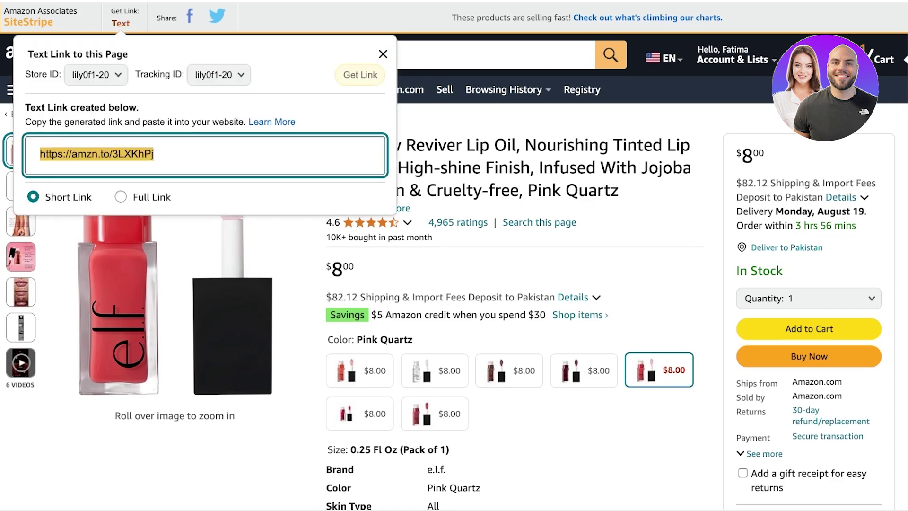
pyautogui.click(96, 75)
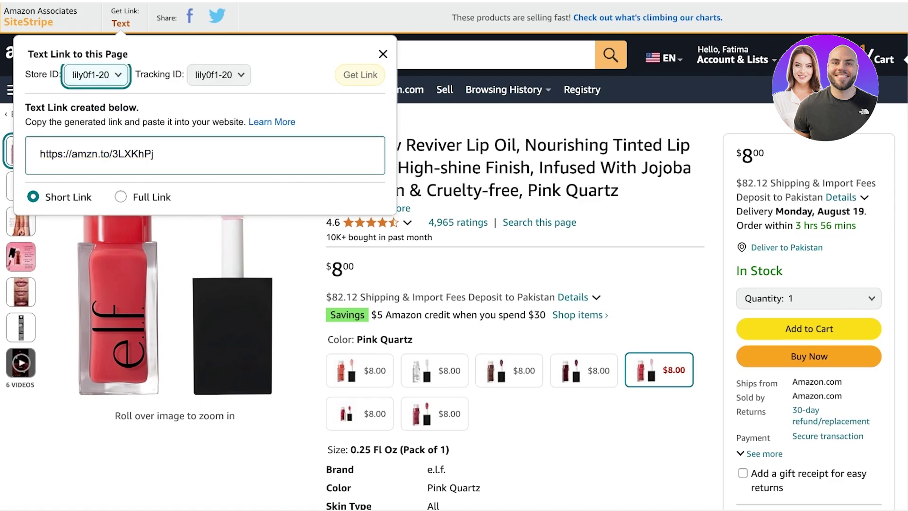
pyautogui.click(98, 77)
pyautogui.click(218, 75)
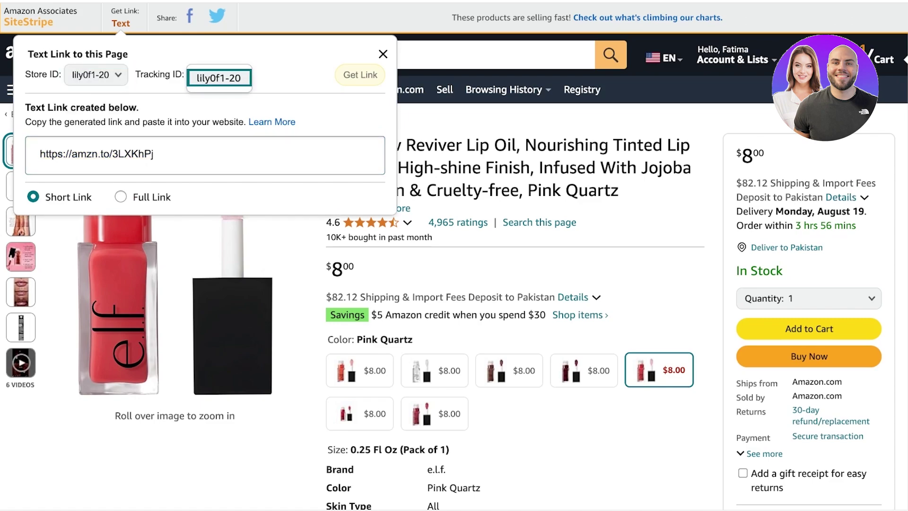
pyautogui.click(218, 78)
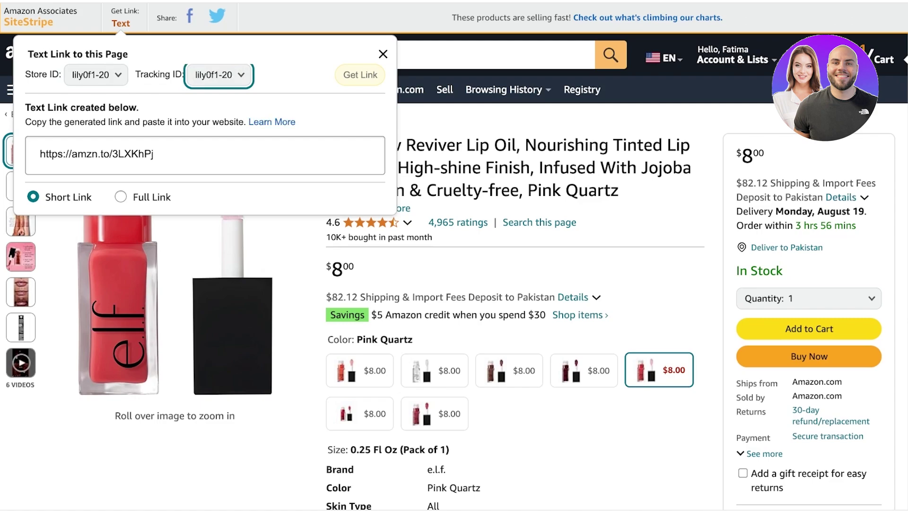
# Compare the full and short versions of the lip oil's affiliate link, then close the link dialog
pyautogui.click(120, 197)
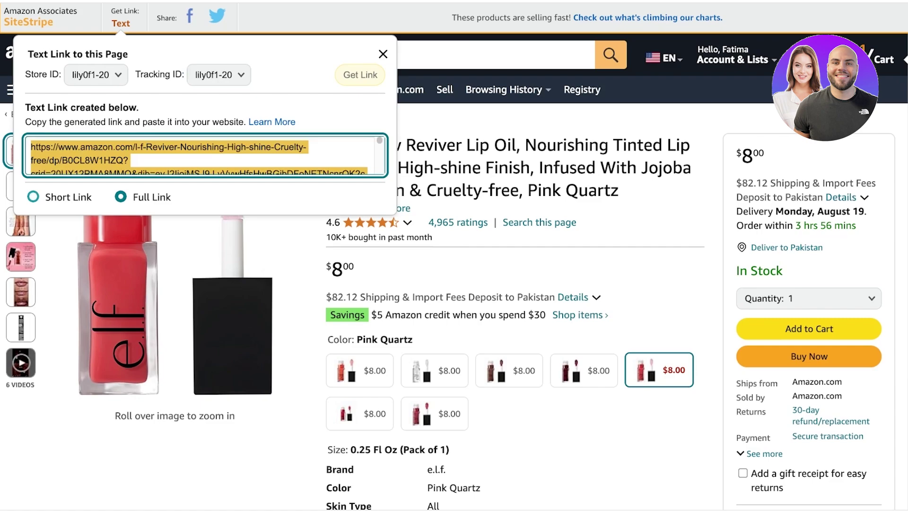
pyautogui.click(33, 197)
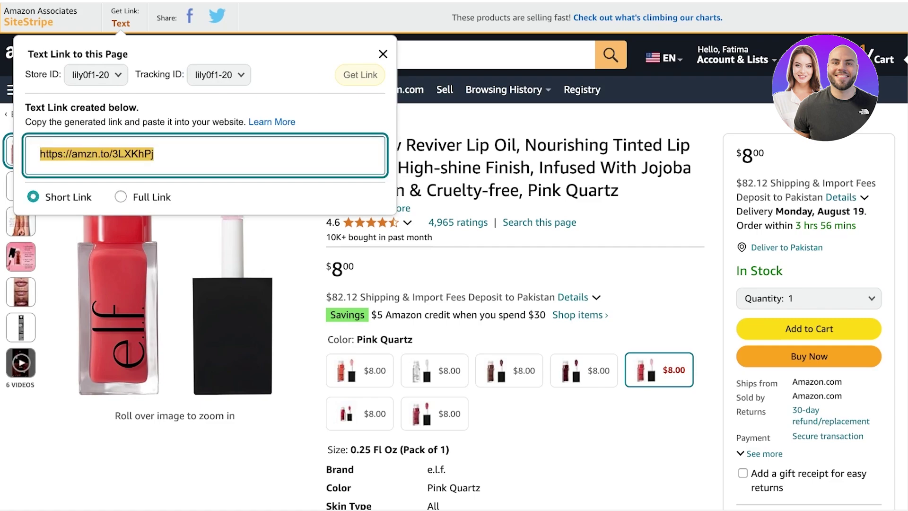
pyautogui.click(383, 54)
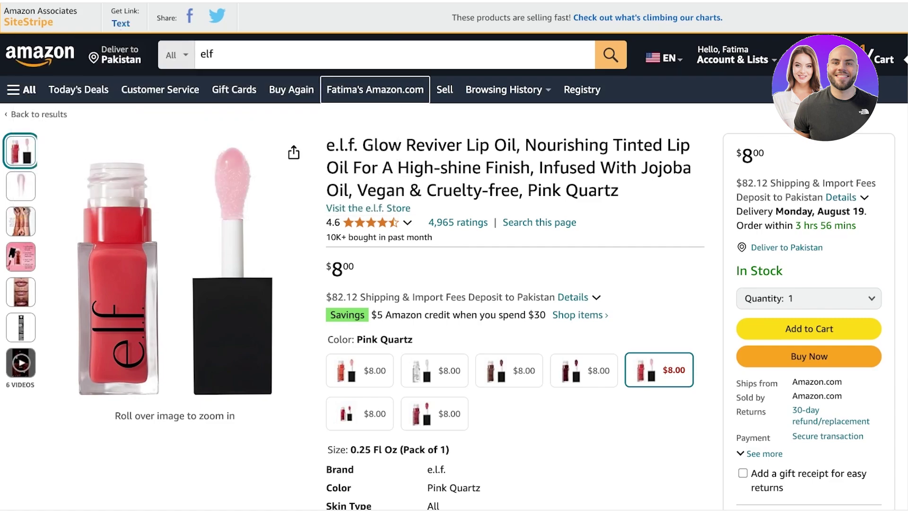
pyautogui.click(379, 54)
pyautogui.press('Escape')
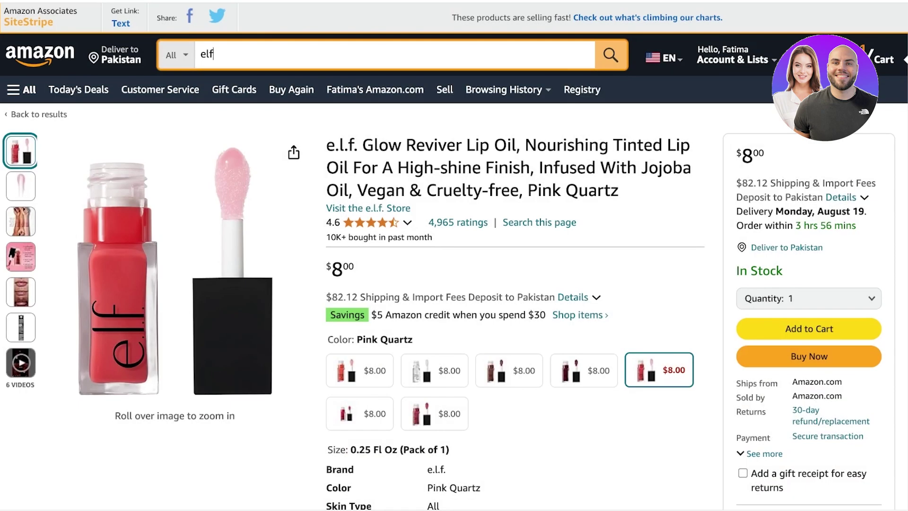
# Search Amazon for elf again and open the e.l.f. Cosmetics Glossy Lip Stain product page
pyautogui.press('Return')
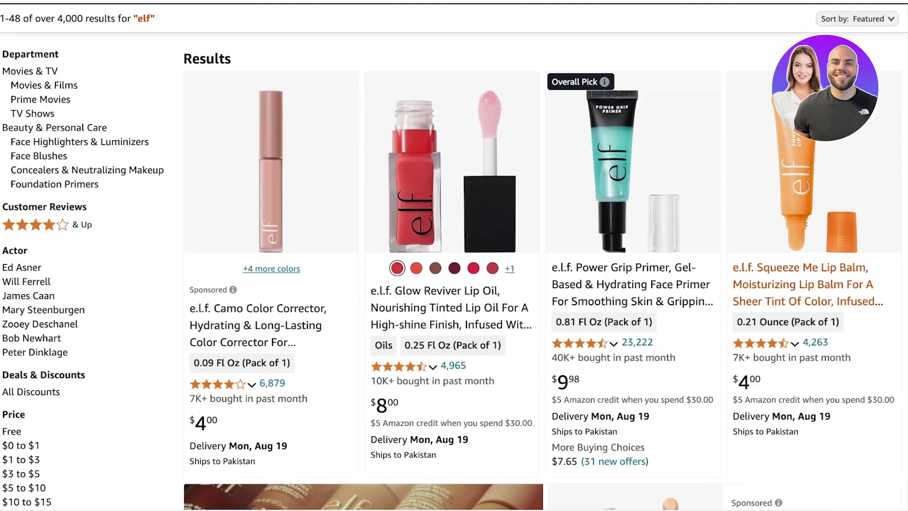
pyautogui.scroll(-10, 454, 255)
pyautogui.scroll(-8, 454, 255)
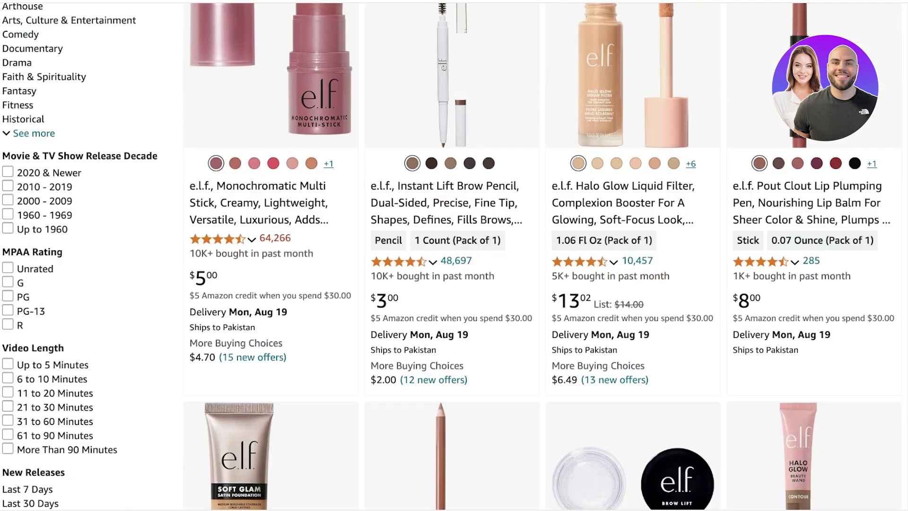
pyautogui.scroll(-7, 454, 255)
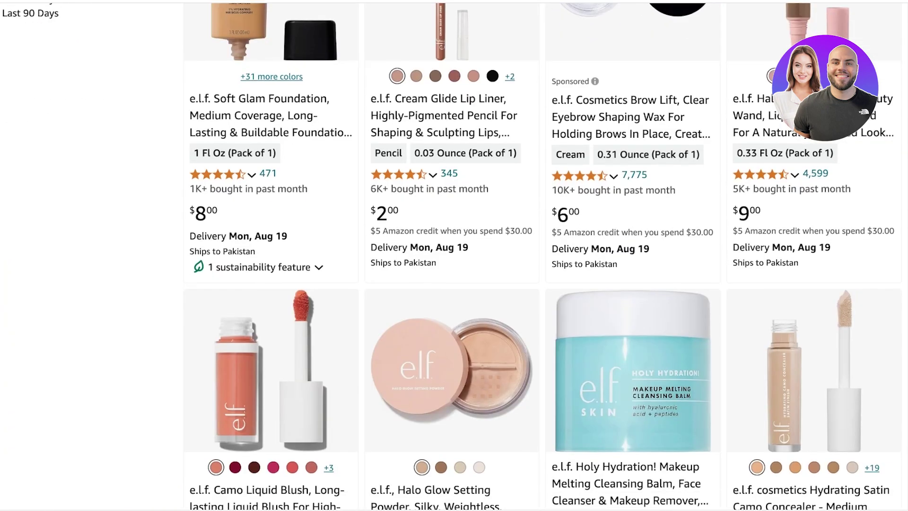
pyautogui.scroll(-7, 454, 255)
pyautogui.scroll(-10, 454, 256)
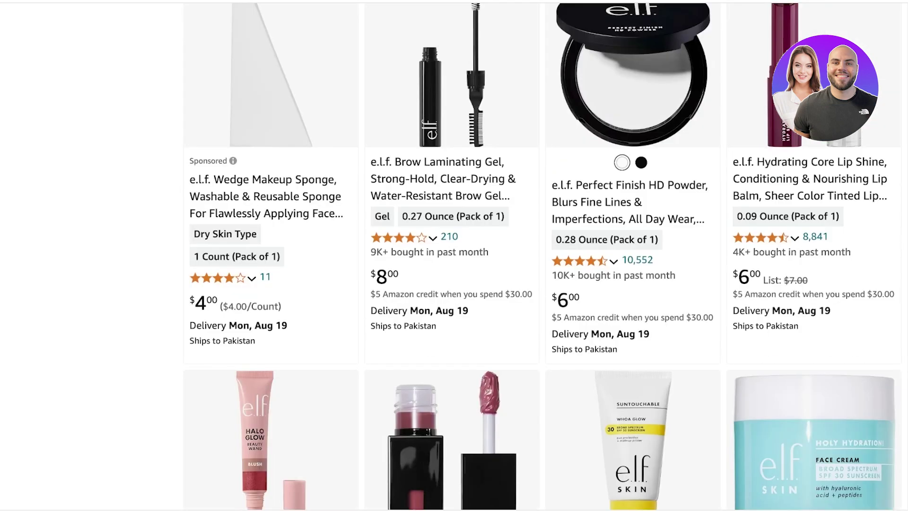
pyautogui.scroll(-5, 454, 255)
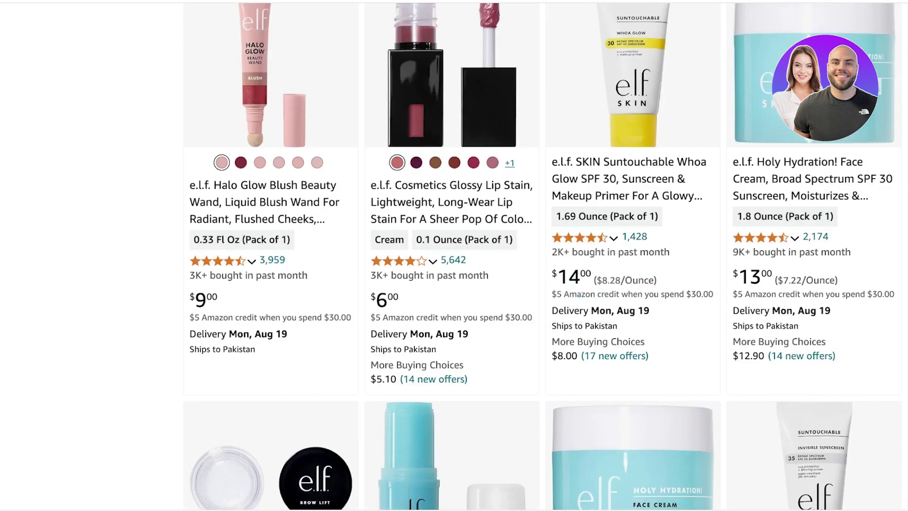
pyautogui.click(452, 202)
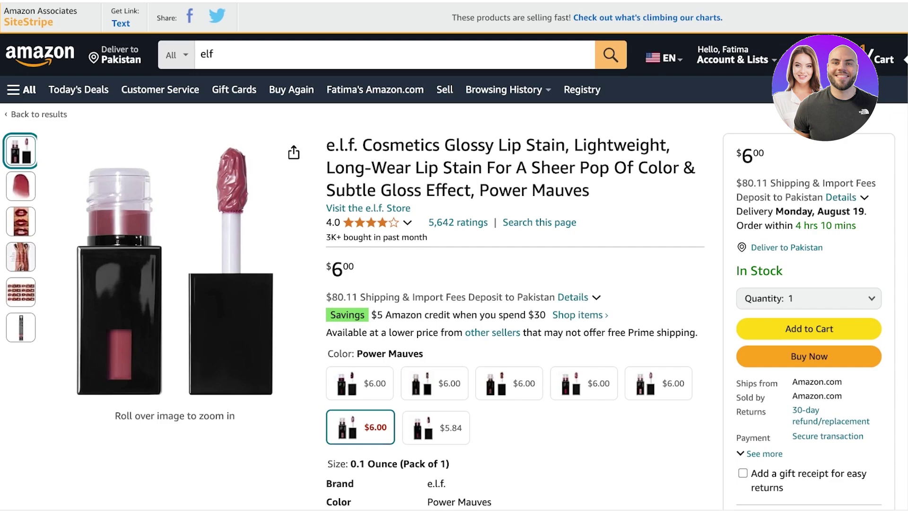
# Generate a short affiliate text link for the Glossy Lip Stain using the second Store ID and its matching Tracking ID
pyautogui.scroll(-3, 453, 255)
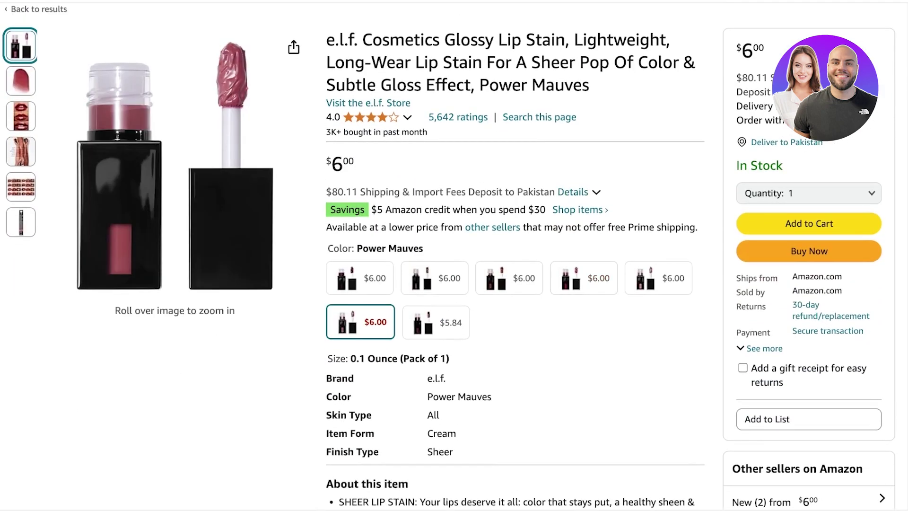
pyautogui.scroll(1, 453, 255)
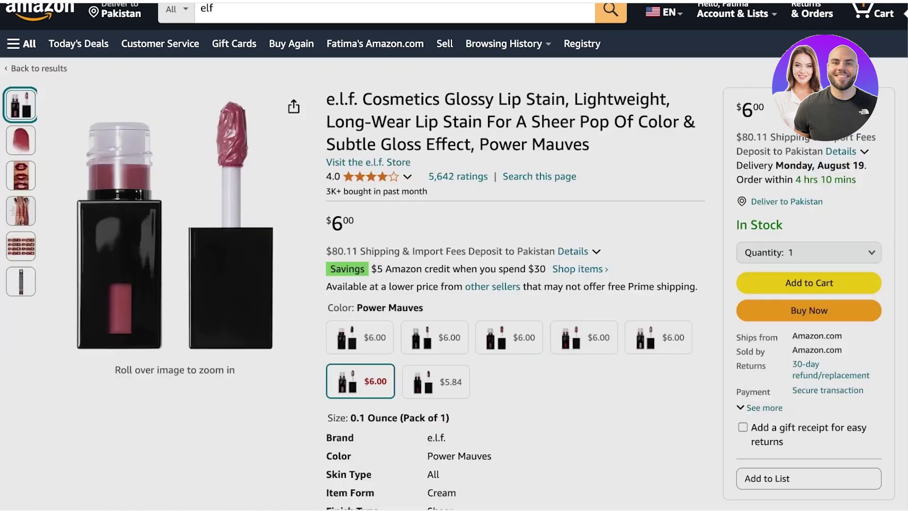
pyautogui.scroll(1, 454, 255)
pyautogui.click(120, 23)
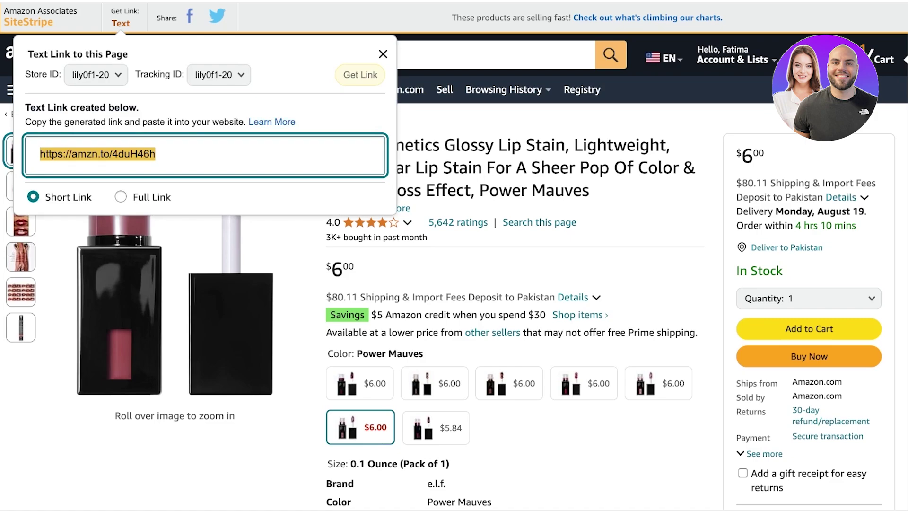
pyautogui.click(218, 74)
pyautogui.click(96, 75)
pyautogui.click(97, 96)
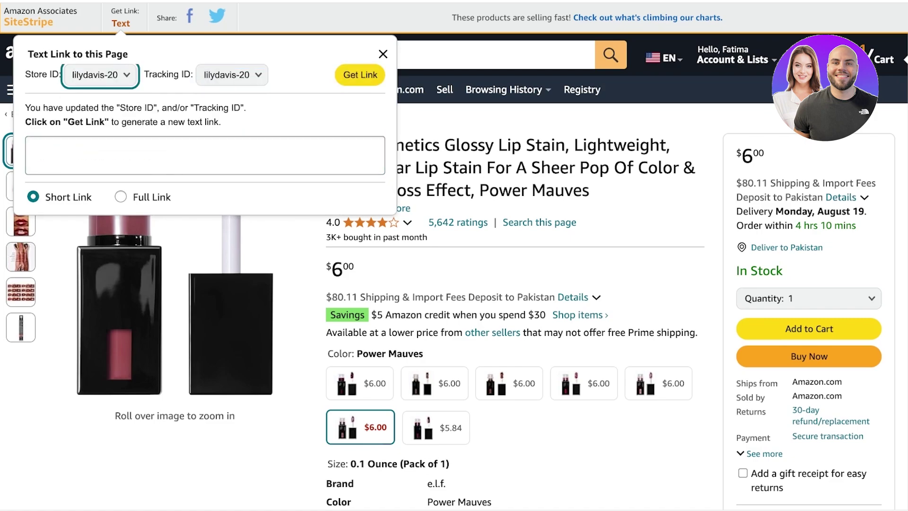
pyautogui.click(231, 75)
pyautogui.click(232, 79)
pyautogui.click(360, 74)
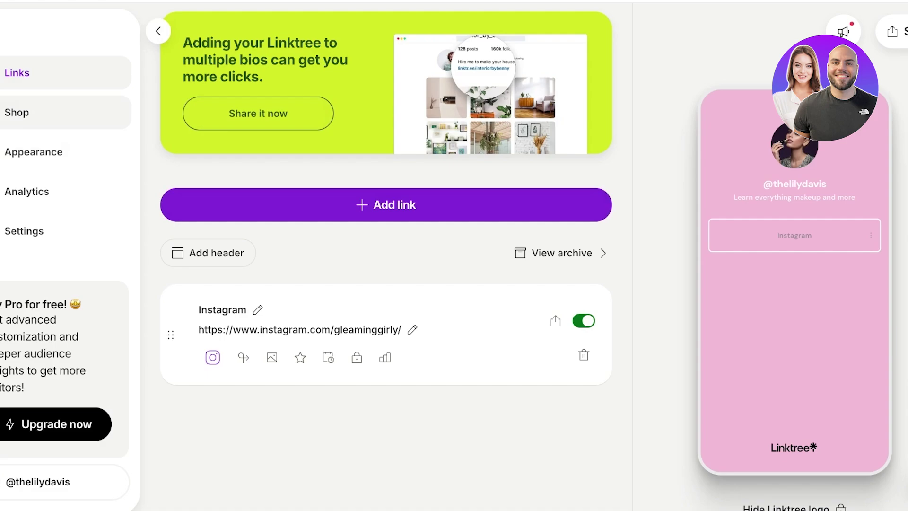
pyautogui.click(17, 113)
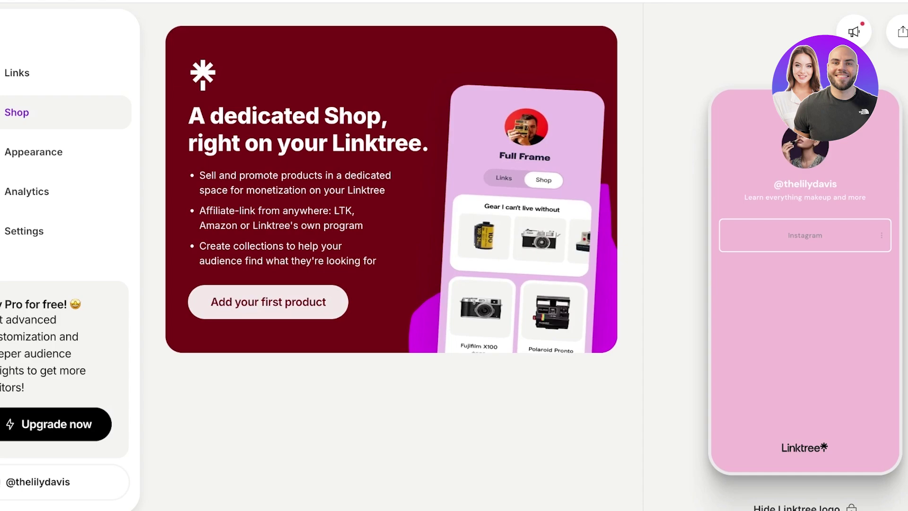
pyautogui.click(268, 301)
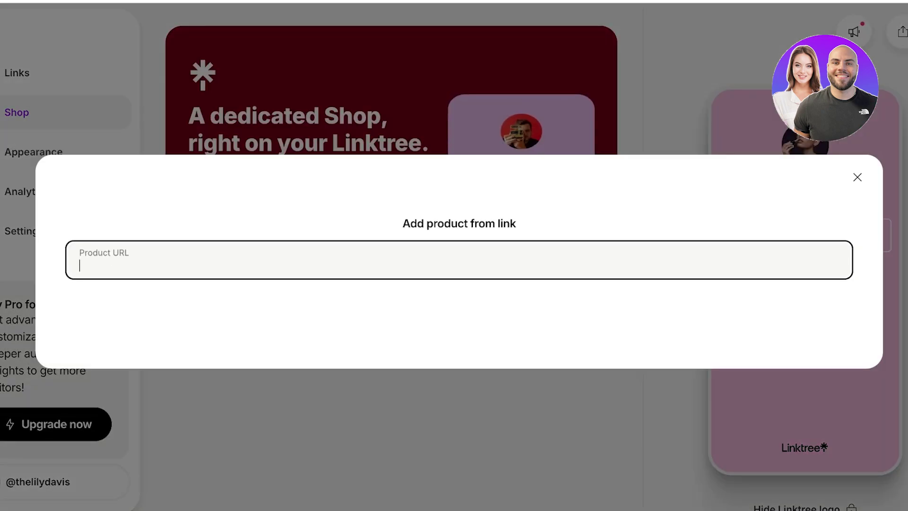
pyautogui.write('https://amzn.to/3WWN7KE')
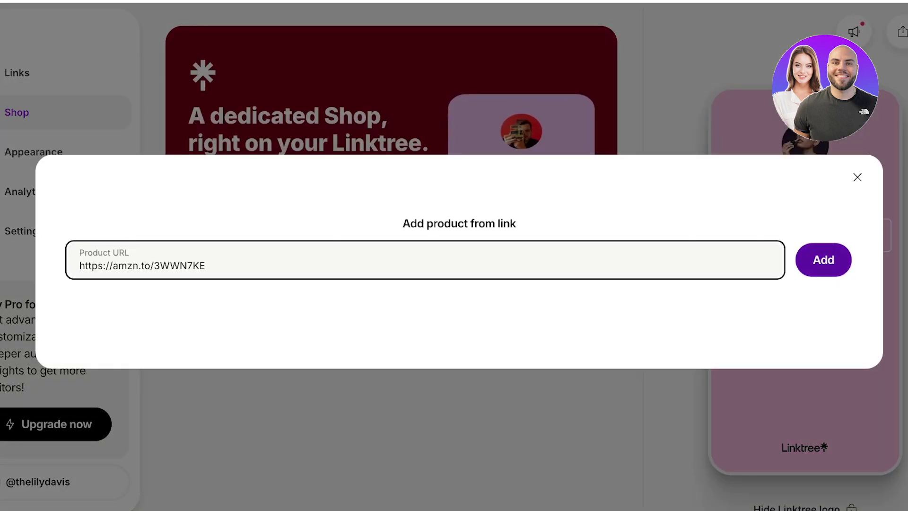
pyautogui.press('Return')
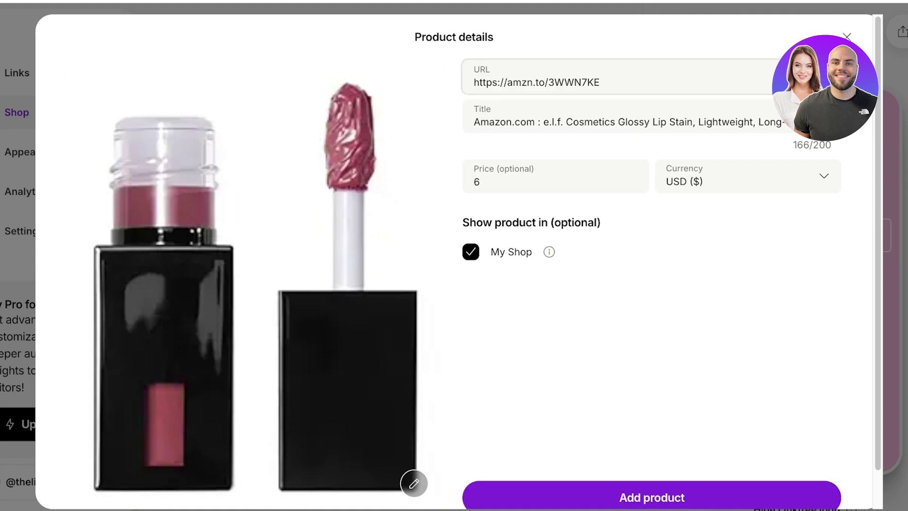
# Shorten the product title to "e.l.f. Glossy Lip Stain"
pyautogui.click(537, 121)
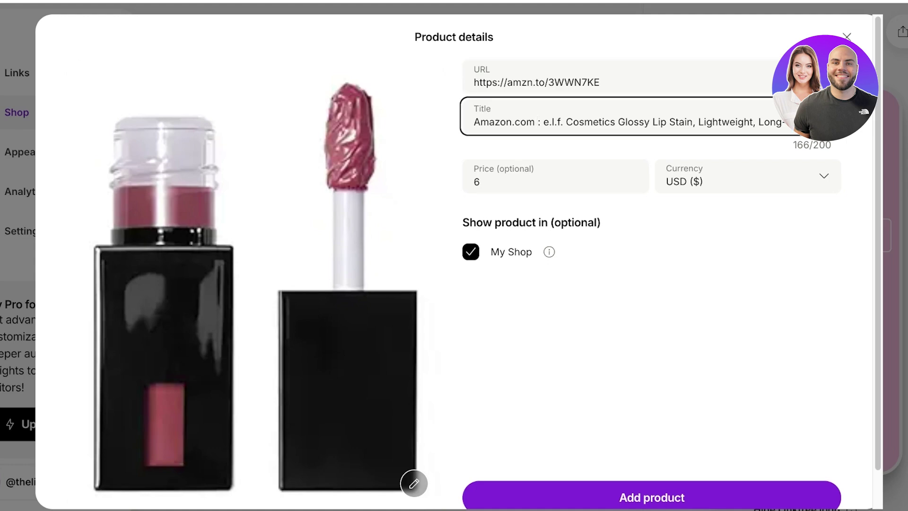
pyautogui.moveTo(540, 121); pyautogui.dragTo(473, 122)
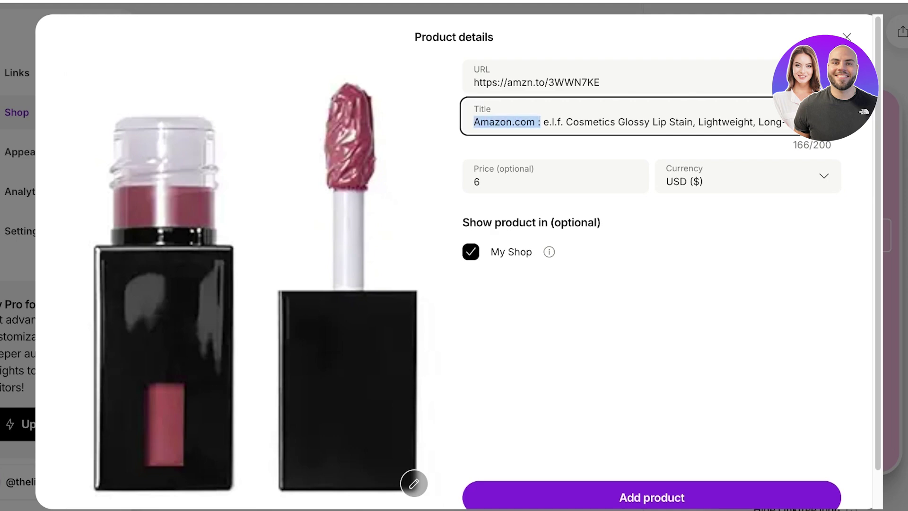
pyautogui.press('BackSpace')
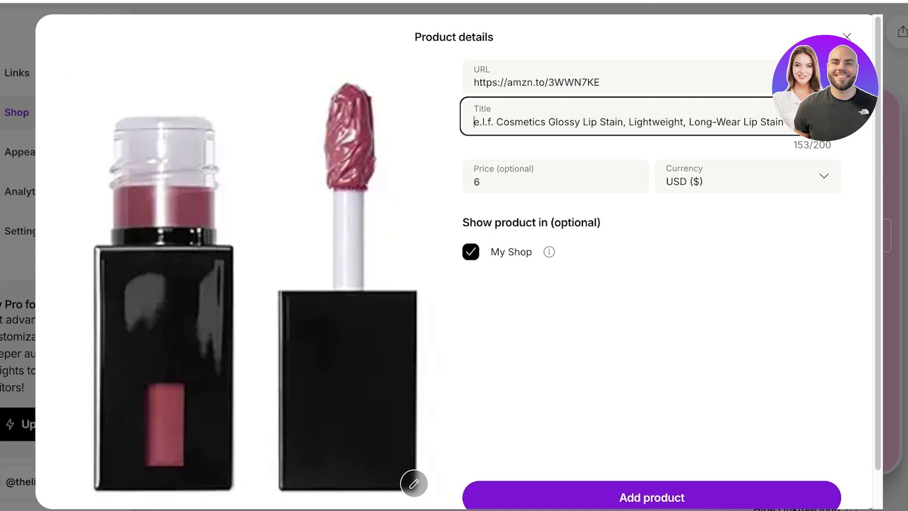
pyautogui.moveTo(496, 122); pyautogui.dragTo(547, 122)
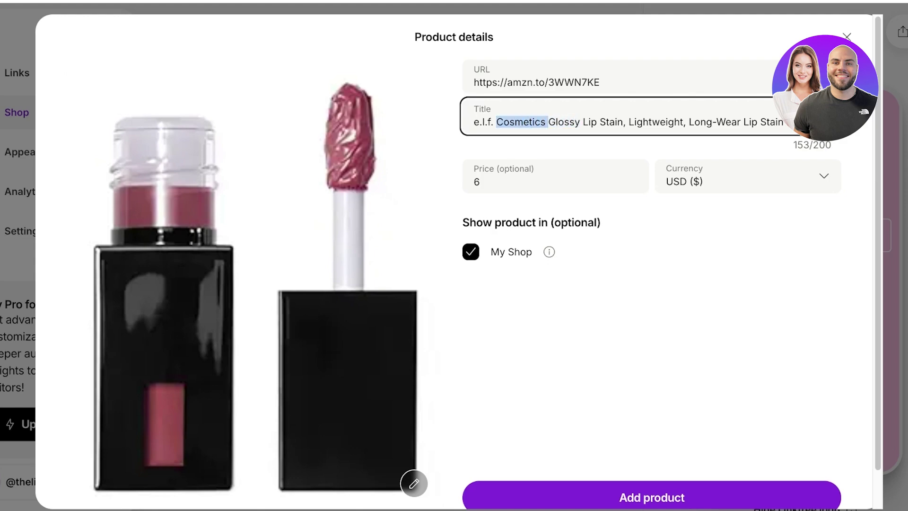
pyautogui.press('BackSpace')
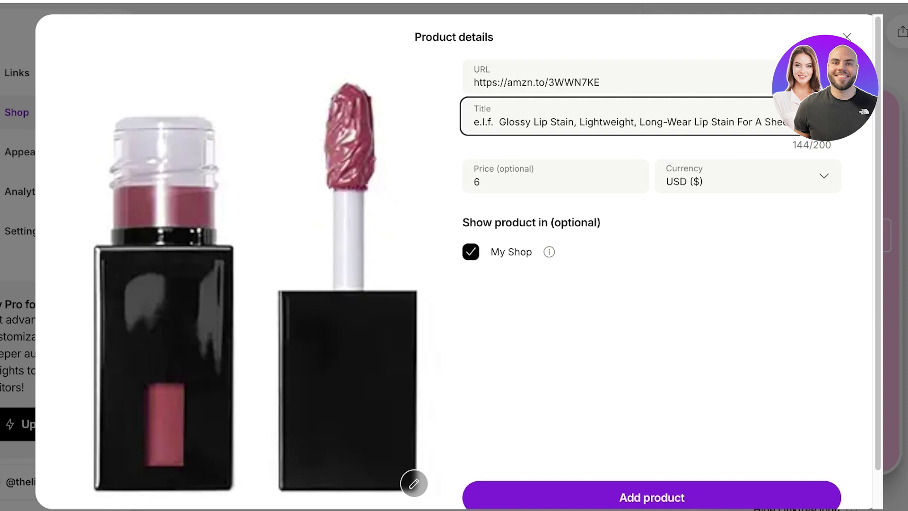
pyautogui.hotkey('ctrl', 'a')
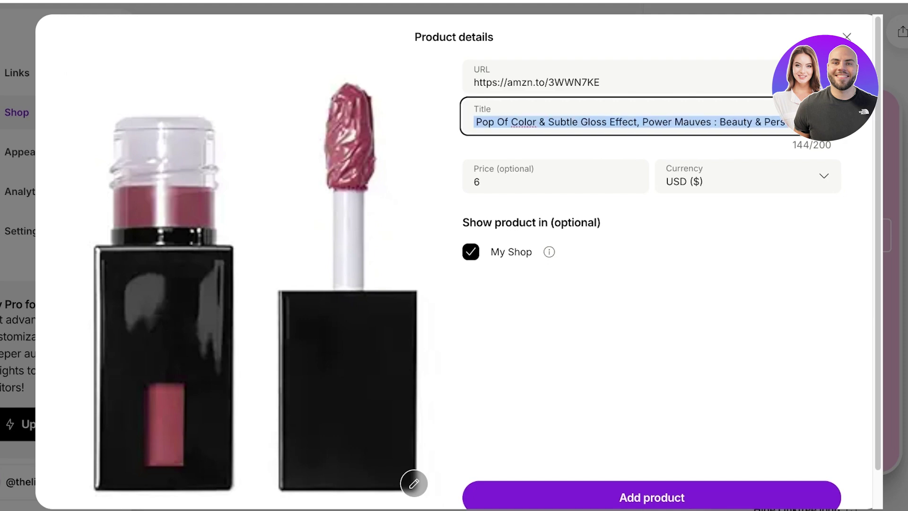
pyautogui.press('BackSpace')
pyautogui.press('BackSpace')
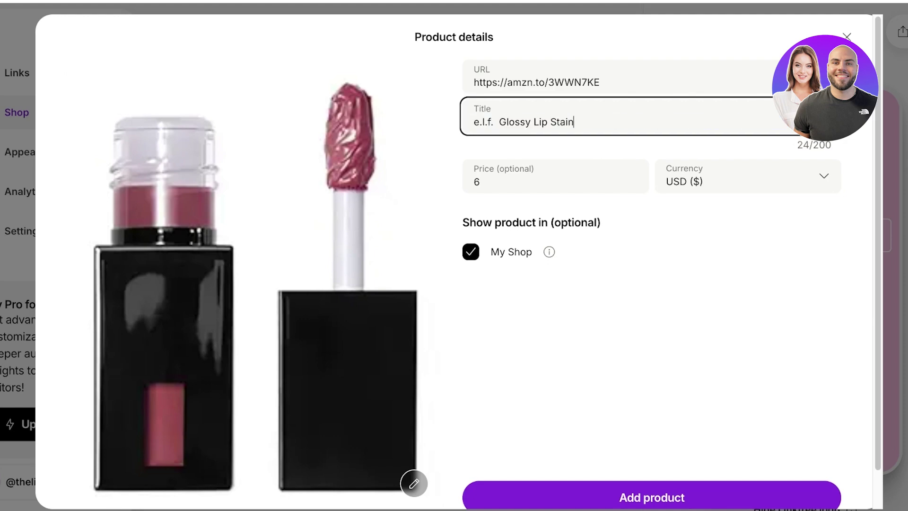
# Replace the "e.l.f." prefix in the product title so it reads "ELF Glossy Lip Stain"
pyautogui.hotkey('ctrl', 'a')
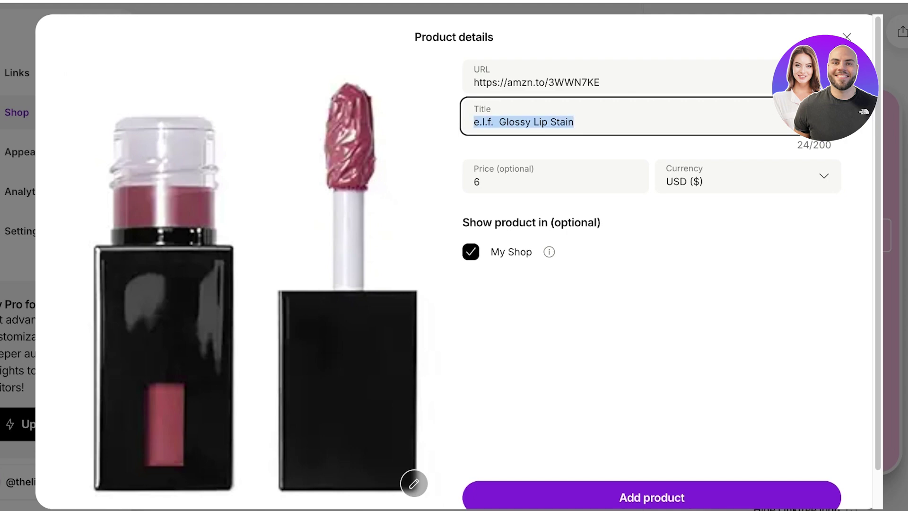
pyautogui.click(496, 122)
pyautogui.moveTo(495, 122); pyautogui.dragTo(474, 122)
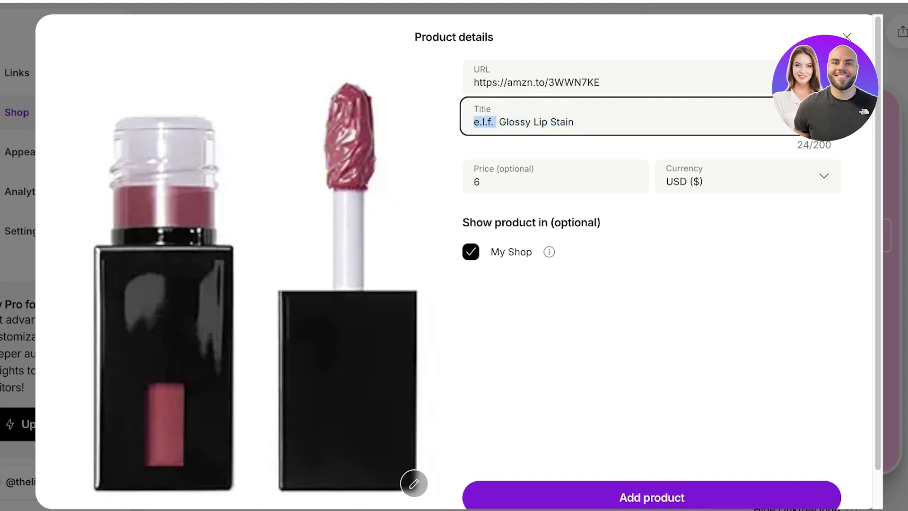
pyautogui.write('ELF')
pyautogui.press('Left')
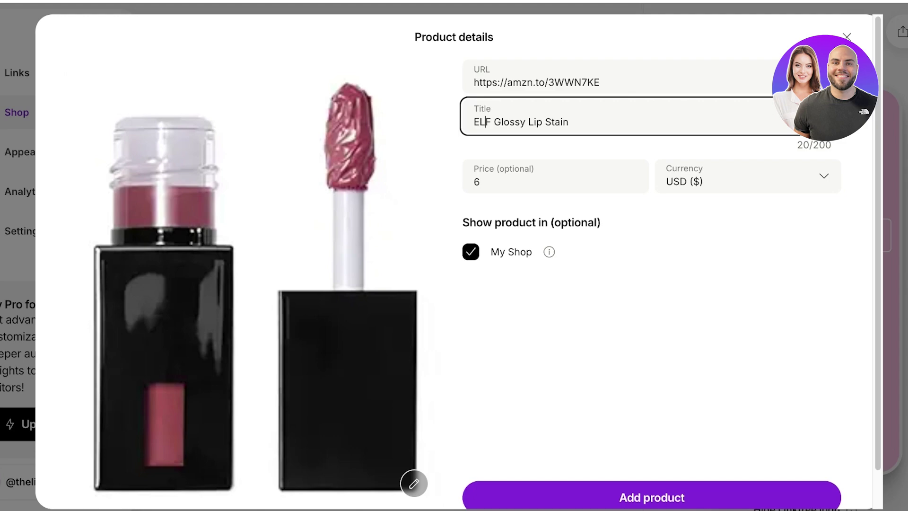
# Keep the price at 6 USD and My Shop selected, and add the product to the Shop
pyautogui.click(487, 181)
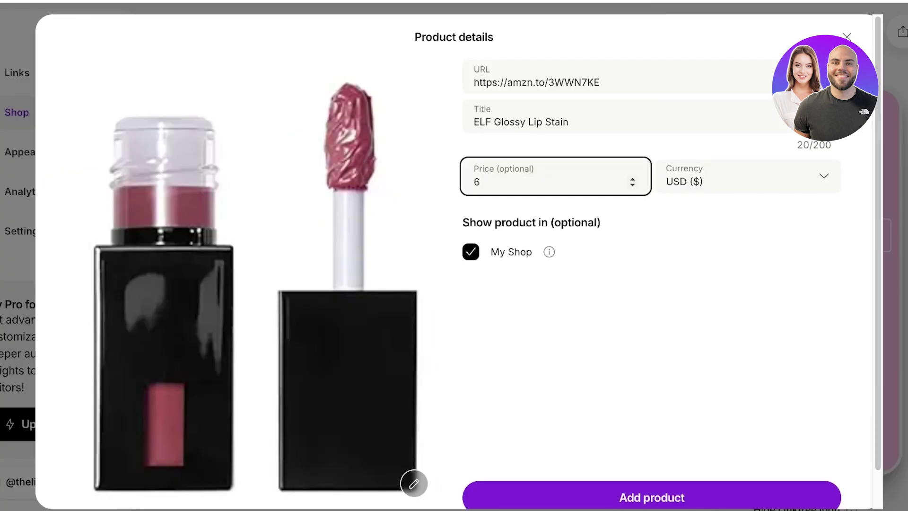
pyautogui.scroll(-1, 486, 263)
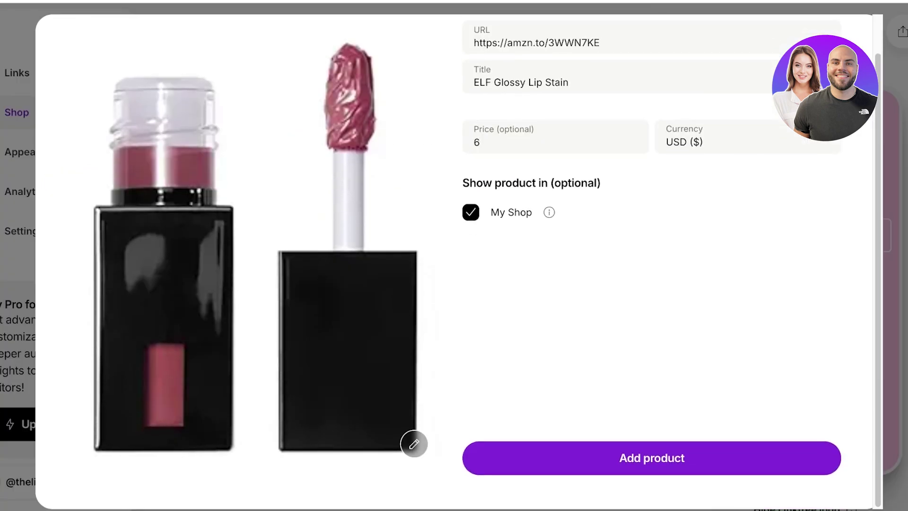
pyautogui.click(470, 212)
pyautogui.click(470, 212)
pyautogui.moveTo(549, 213)
pyautogui.click(651, 458)
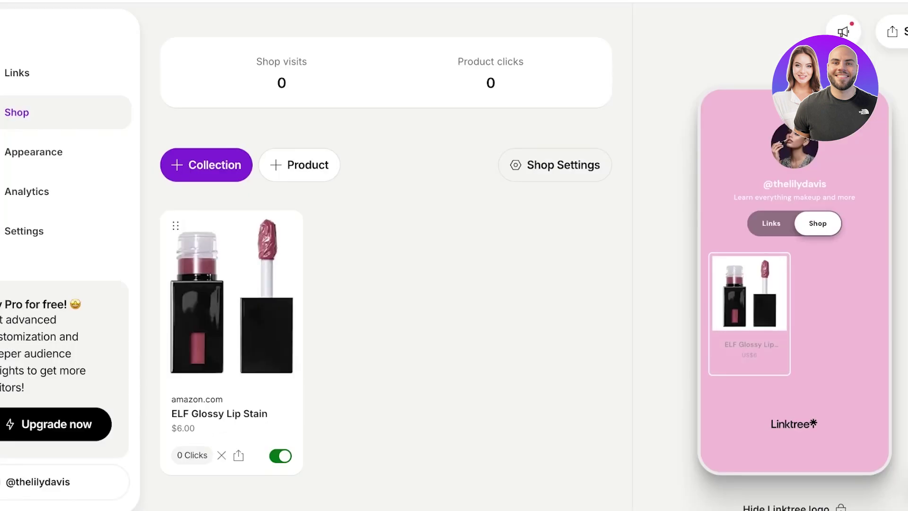
# Edit the ELF Glossy Lip Stain product so it is not shown in My Shop, and save the change
pyautogui.click(218, 295)
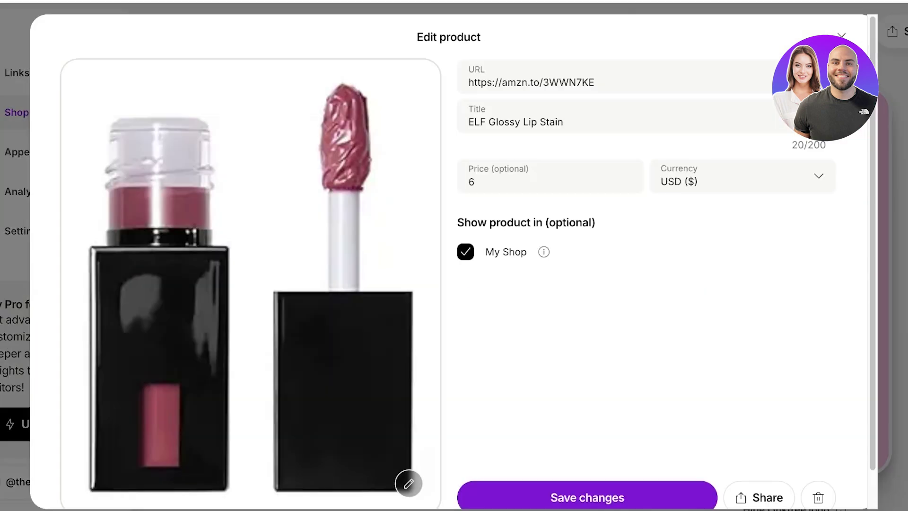
pyautogui.click(466, 251)
pyautogui.scroll(-1, 465, 256)
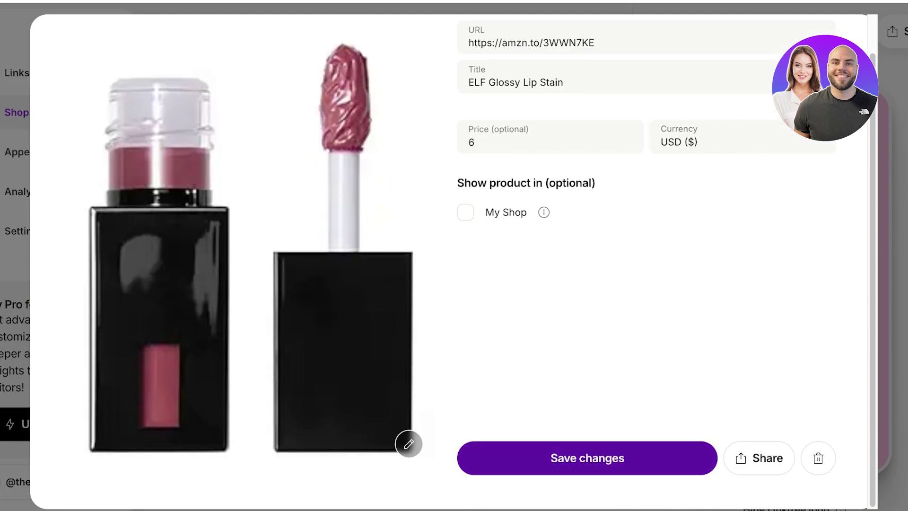
pyautogui.click(587, 458)
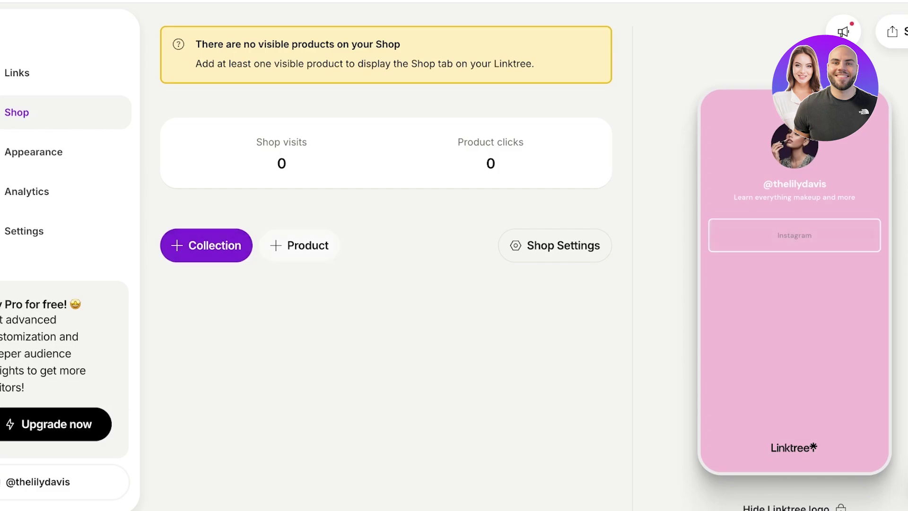
# Create a new Shop collection and add the existing ELF Glossy Lip Stain product to it
pyautogui.click(206, 246)
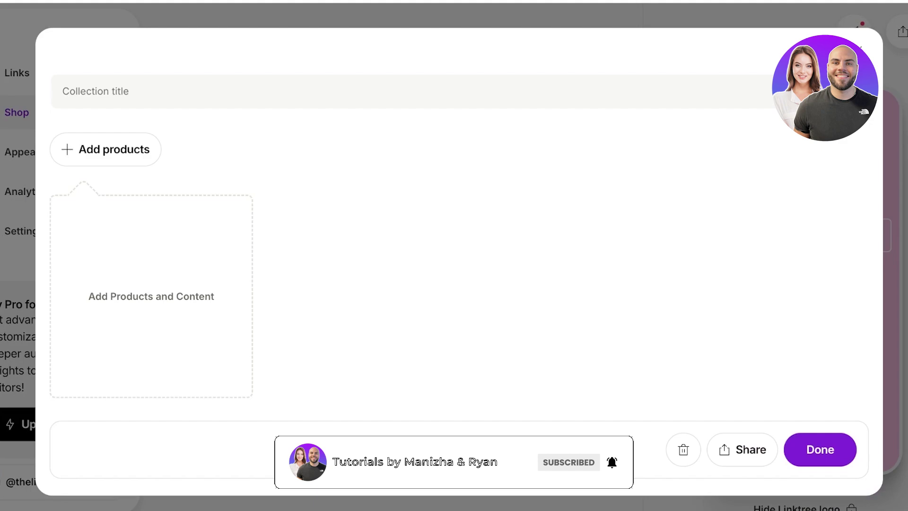
pyautogui.click(856, 51)
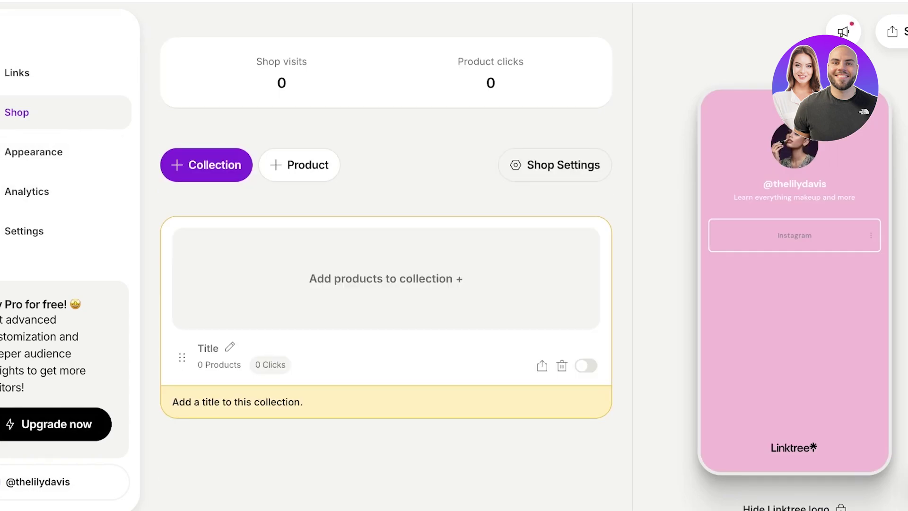
pyautogui.click(206, 165)
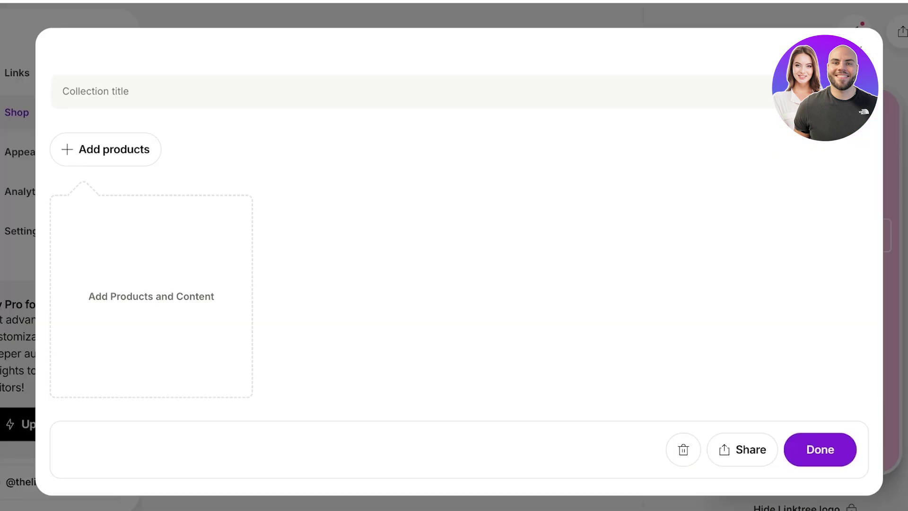
pyautogui.click(105, 150)
pyautogui.click(126, 297)
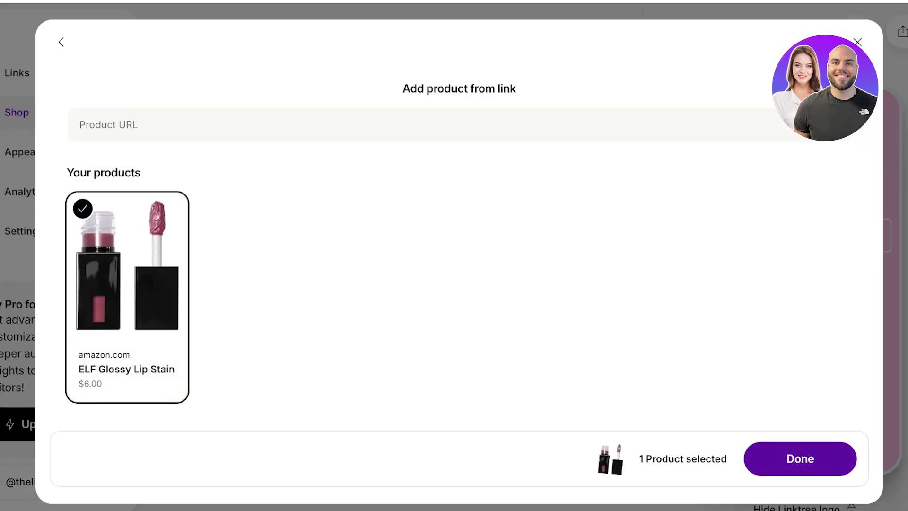
pyautogui.click(799, 458)
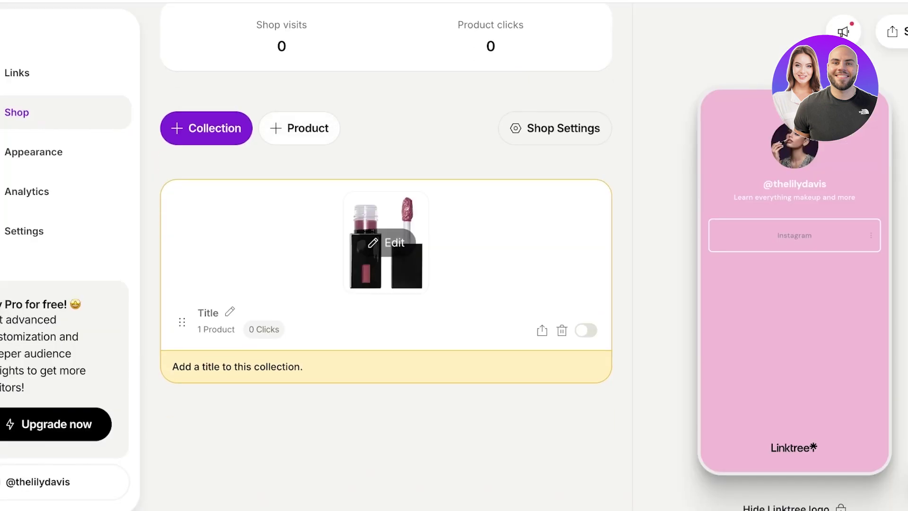
# Open the lip stain's details from the collection, check its image upload option, and save the product
pyautogui.click(386, 242)
pyautogui.click(127, 290)
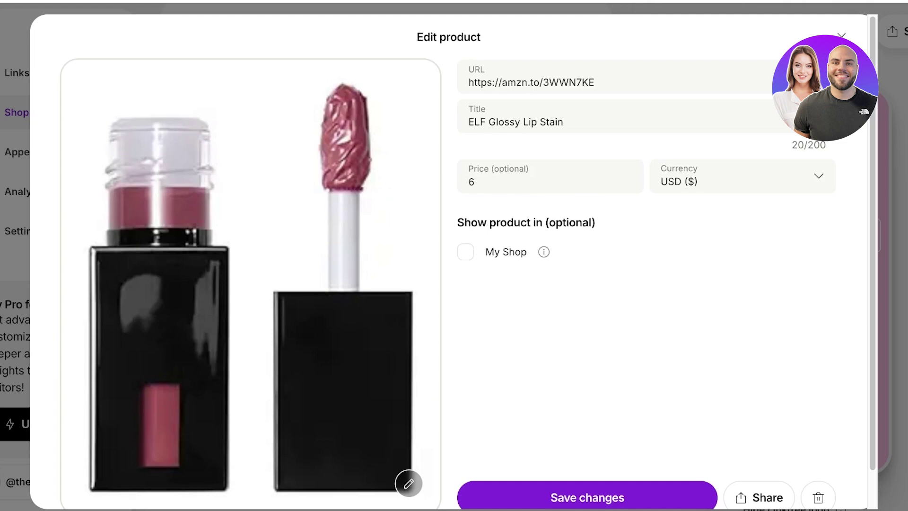
pyautogui.scroll(-1, 454, 260)
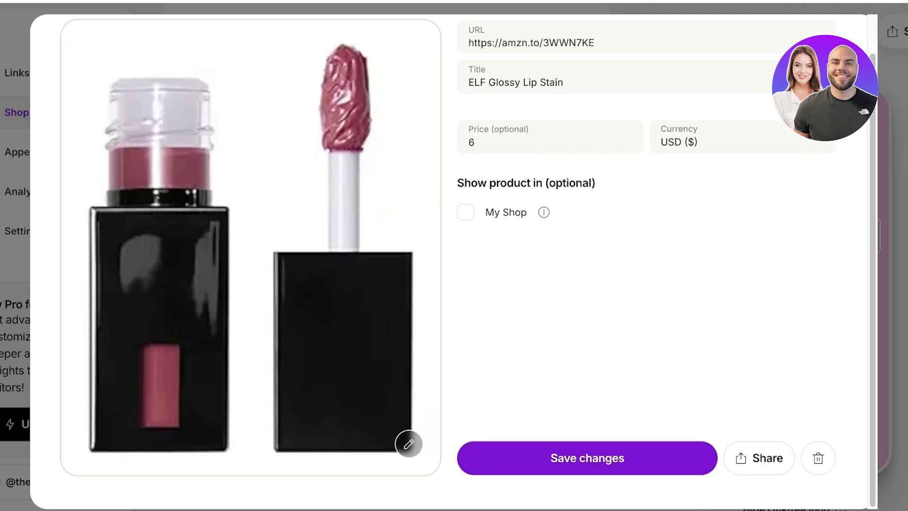
pyautogui.click(408, 443)
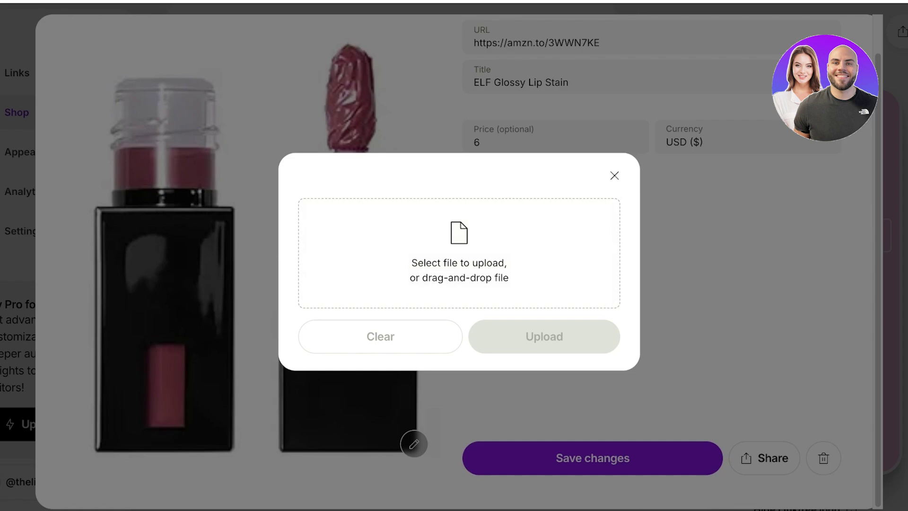
pyautogui.click(614, 176)
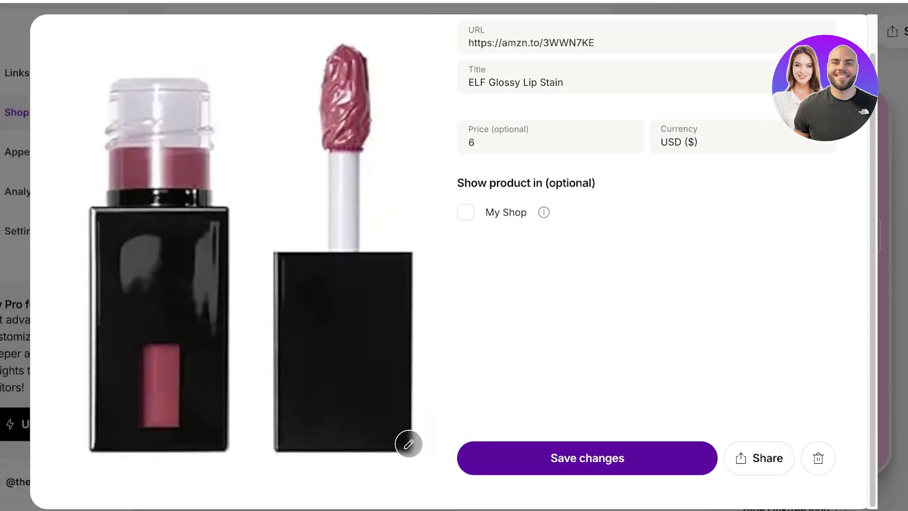
pyautogui.click(586, 458)
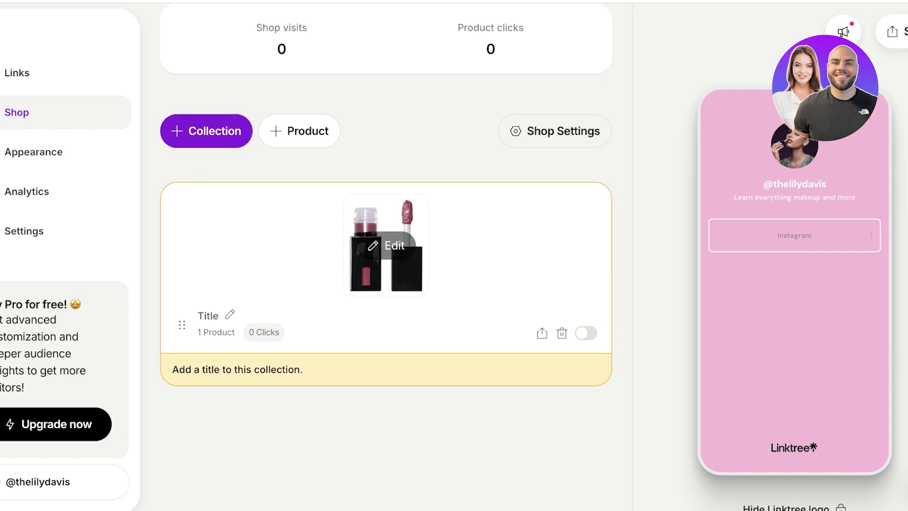
# Title the collection "Lip Product Recommendations!" and finish editing it
pyautogui.click(385, 243)
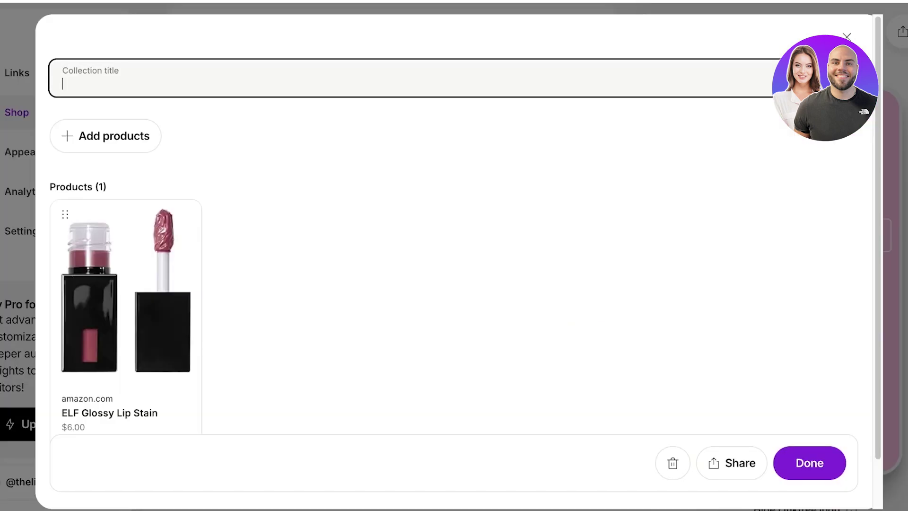
pyautogui.write('Lip Product Reconmendations!')
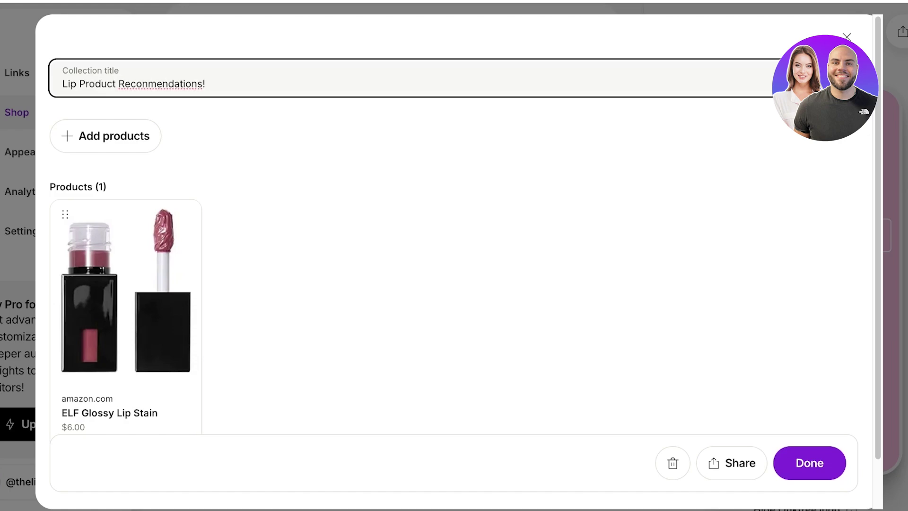
pyautogui.click(809, 462)
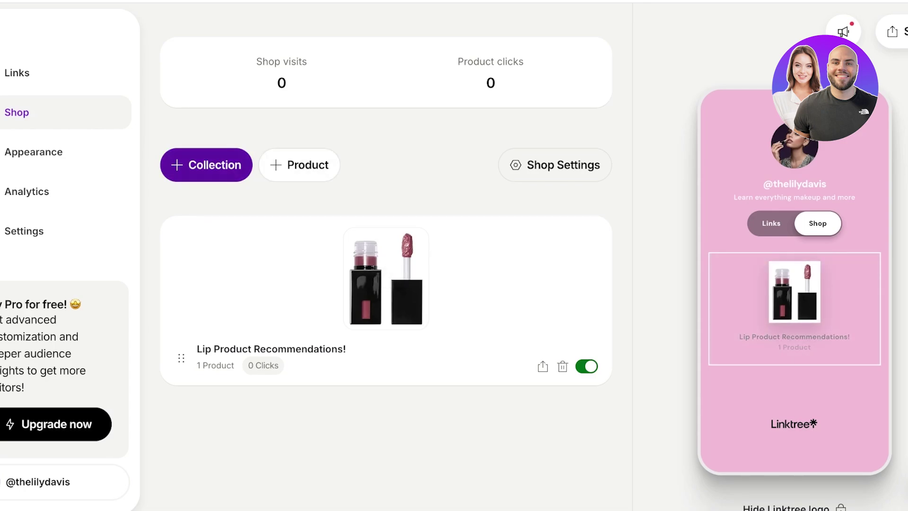
# Create another blank collection and delete it from the Shop
pyautogui.click(206, 165)
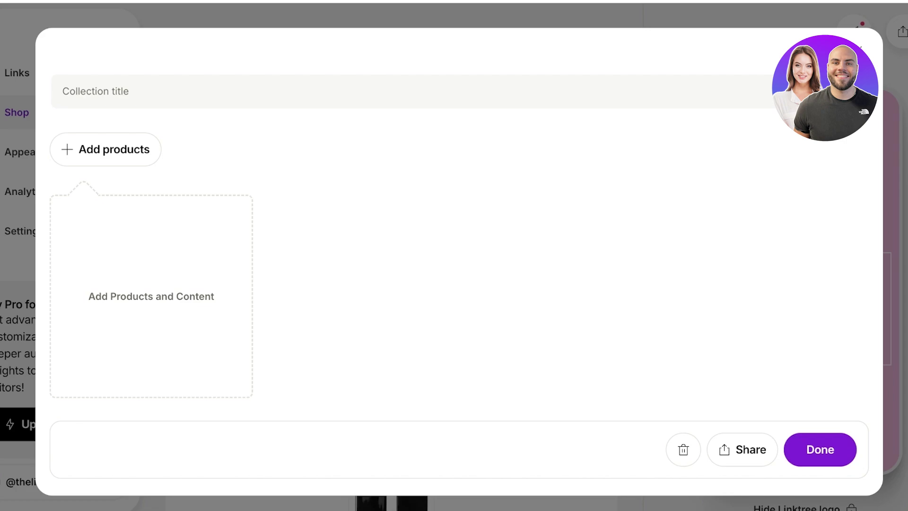
pyautogui.click(856, 51)
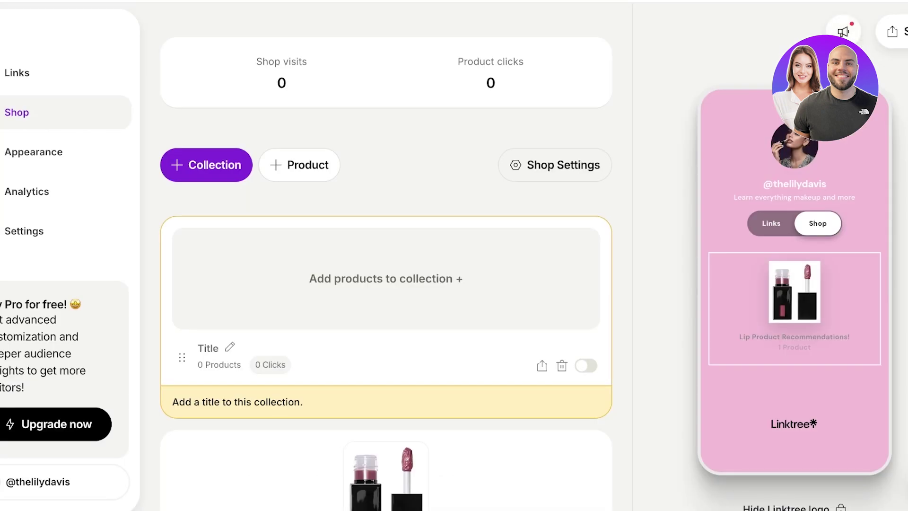
pyautogui.scroll(-4, 386, 236)
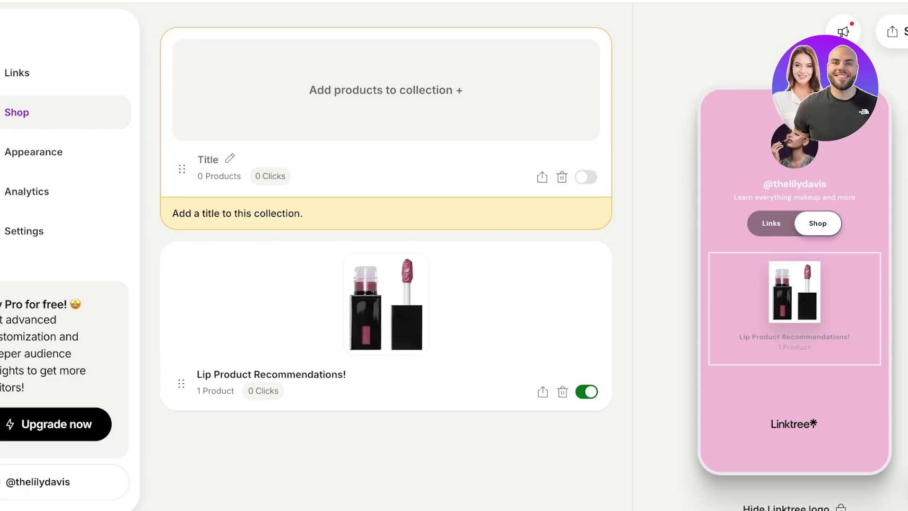
pyautogui.click(562, 177)
pyautogui.click(543, 300)
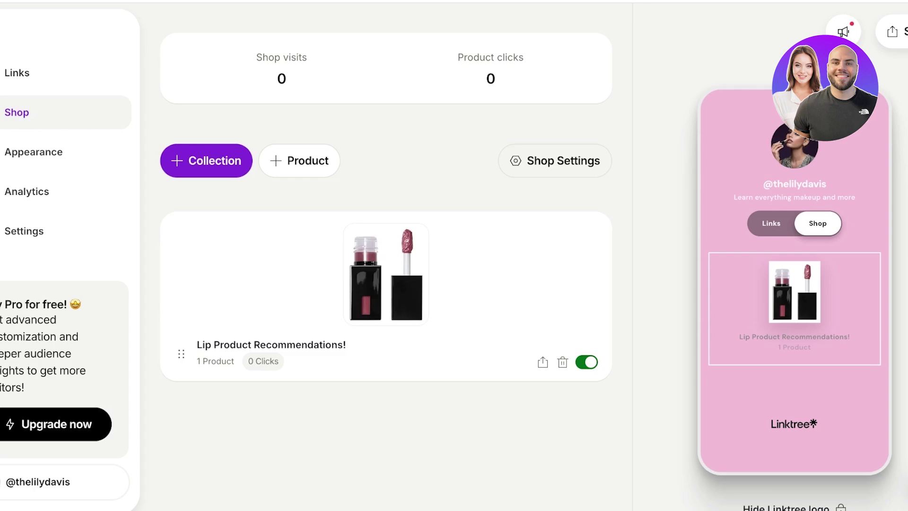
# Turn on "Set Shop as main tab" in the Shop settings and close them
pyautogui.click(554, 161)
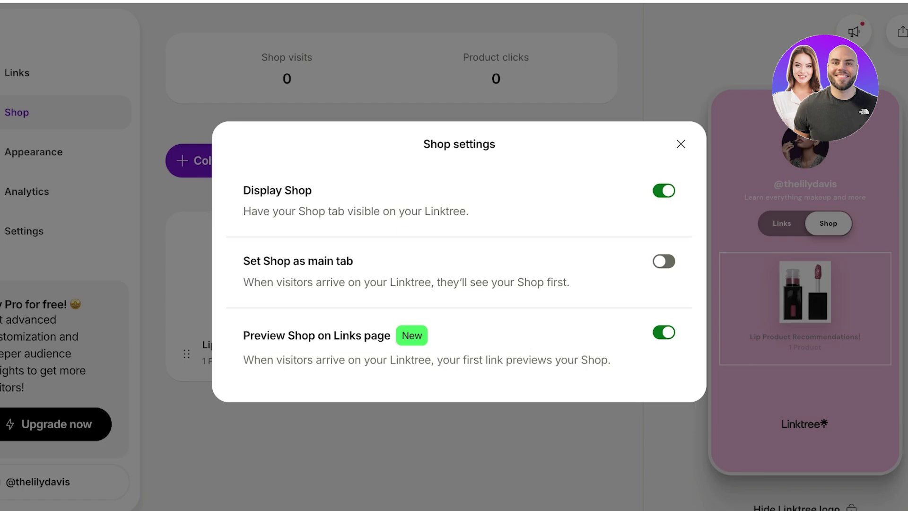
pyautogui.click(664, 260)
pyautogui.click(681, 144)
# Start adding another Shop product, and switch to Amazon to open the e.l.f. Halo Glow Liquid Filter product page
pyautogui.click(299, 158)
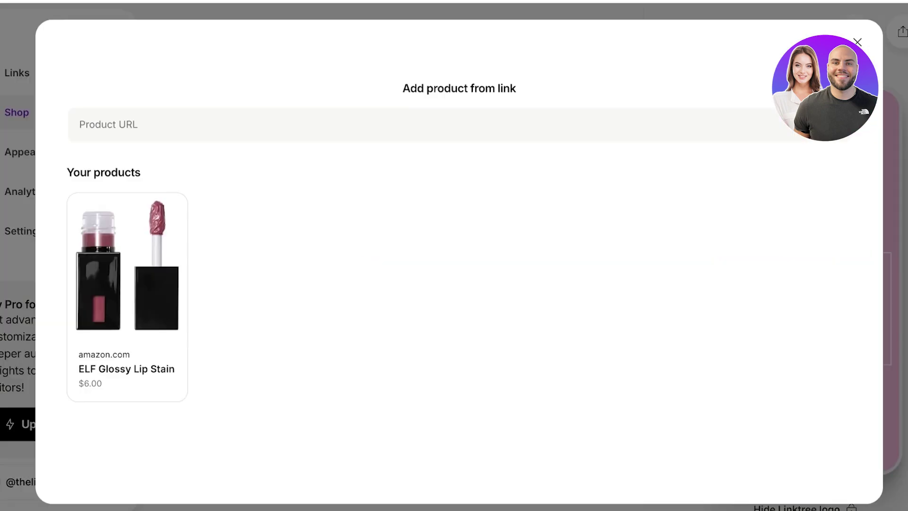
pyautogui.click(459, 125)
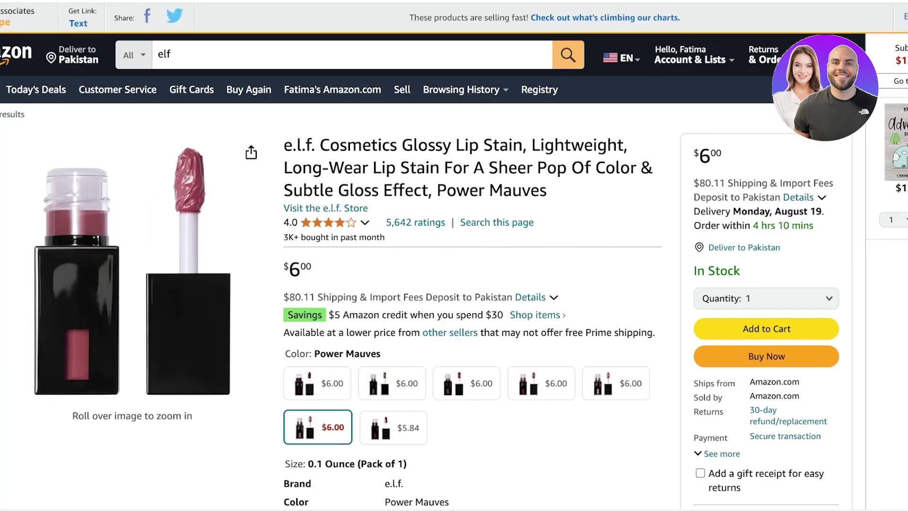
pyautogui.scroll(-15, 454, 256)
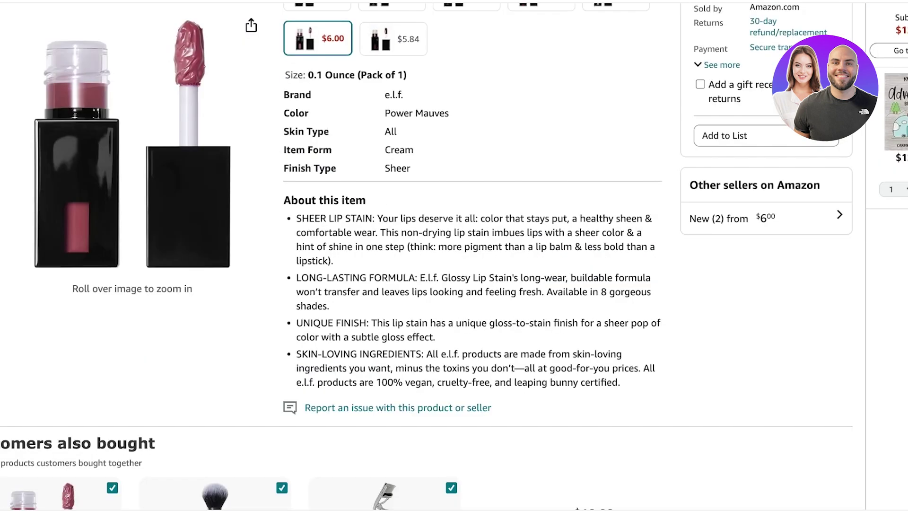
pyautogui.scroll(5, 427, 255)
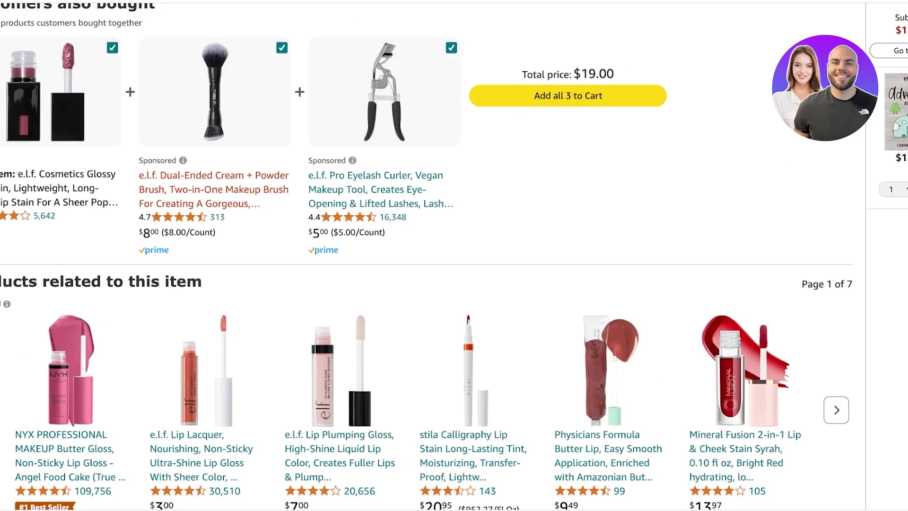
pyautogui.scroll(-12, 427, 255)
pyautogui.scroll(5, 427, 255)
pyautogui.scroll(-3, 427, 255)
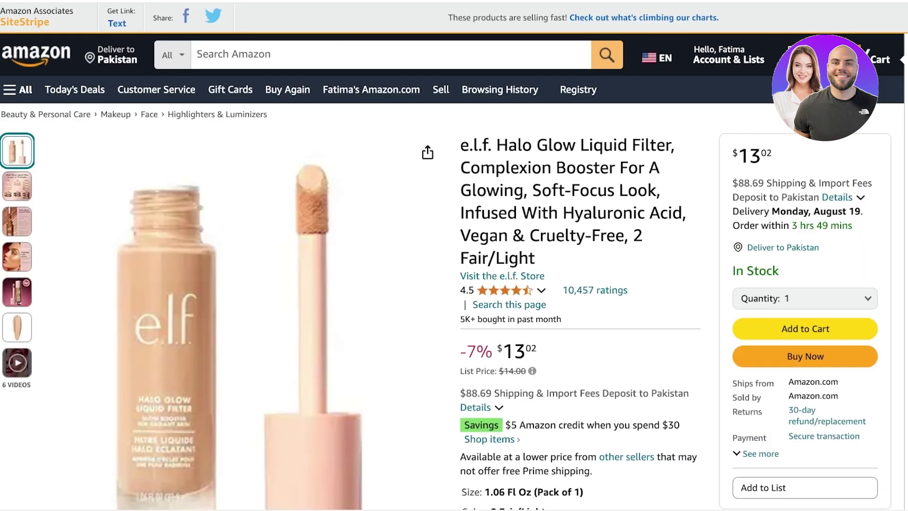
pyautogui.click(116, 23)
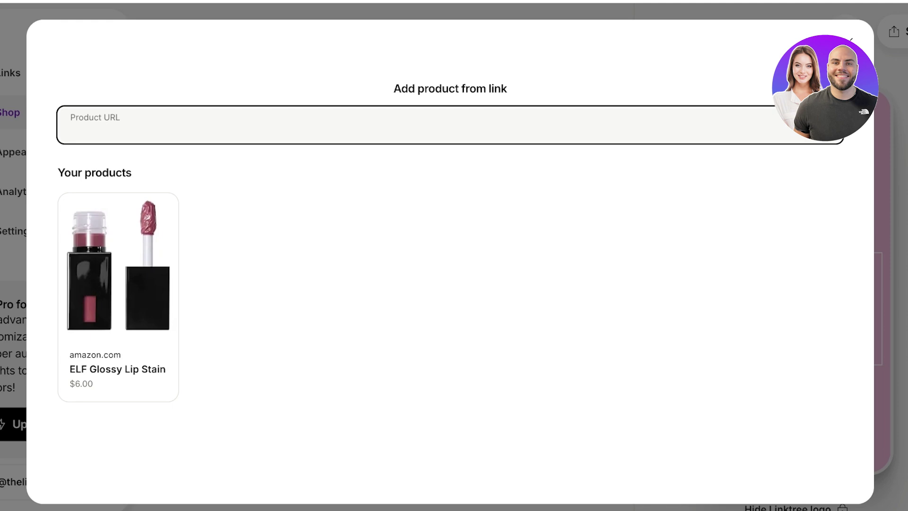
pyautogui.write('https://amzn.to/3yzBRuz')
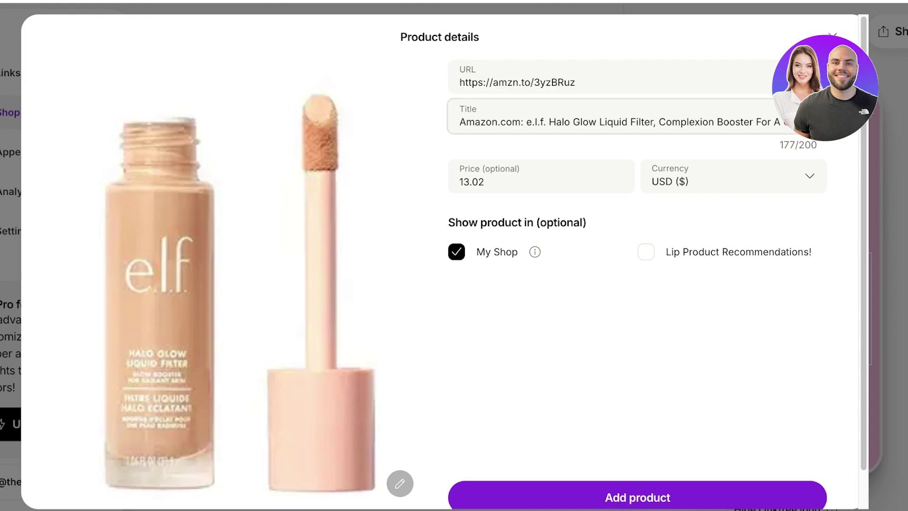
# Shorten the product title to "Halo Glow Liquid Filter" and add the product to My Shop at 13.02 USD
pyautogui.moveTo(526, 122); pyautogui.dragTo(428, 134)
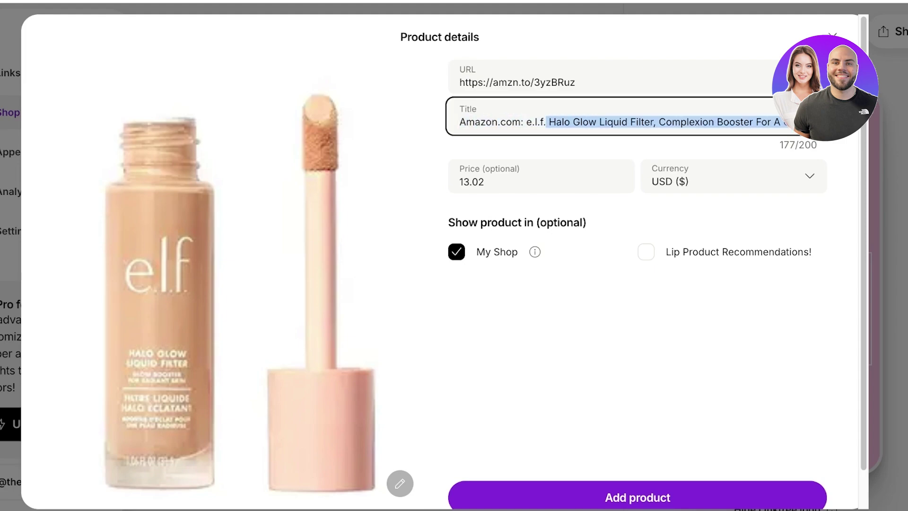
pyautogui.hotkey('shift', 'Home')
pyautogui.press('BackSpace')
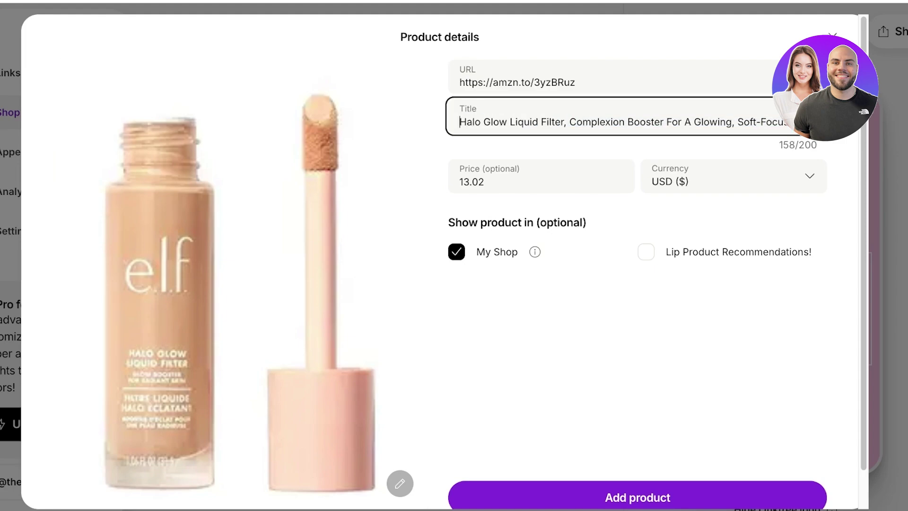
pyautogui.hotkey('shift', 'End')
pyautogui.press('BackSpace')
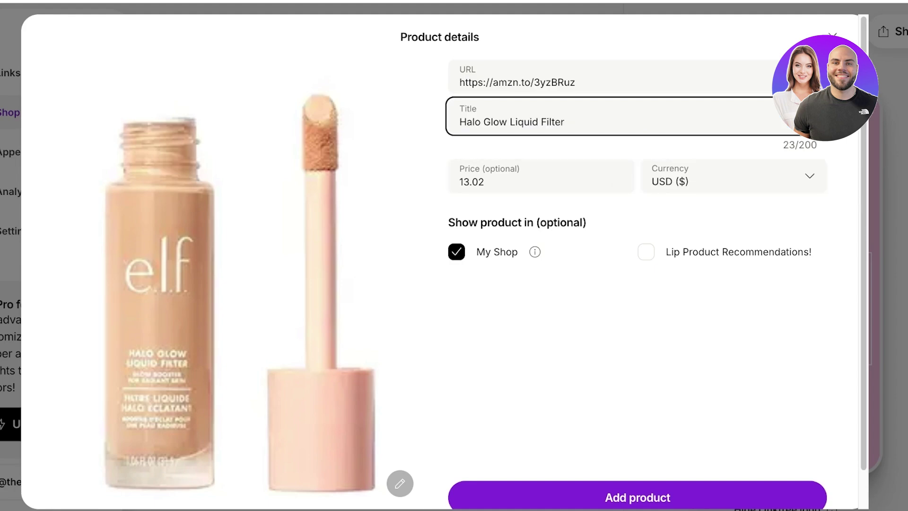
pyautogui.scroll(-1, 637, 303)
pyautogui.scroll(1, 485, 262)
pyautogui.press('Return')
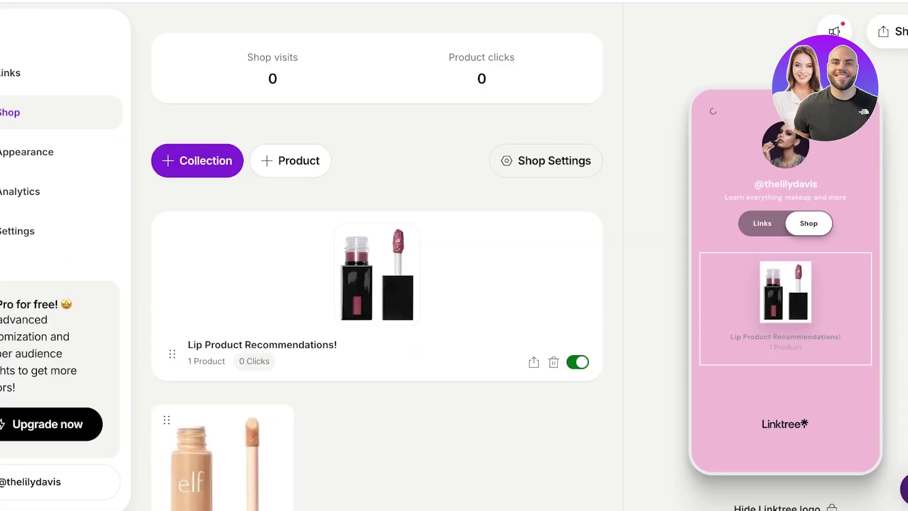
# Review the collection and the new product in the Shop, and check the Lip Product Recommendations! collection in the phone preview
pyautogui.scroll(-5, 222, 240)
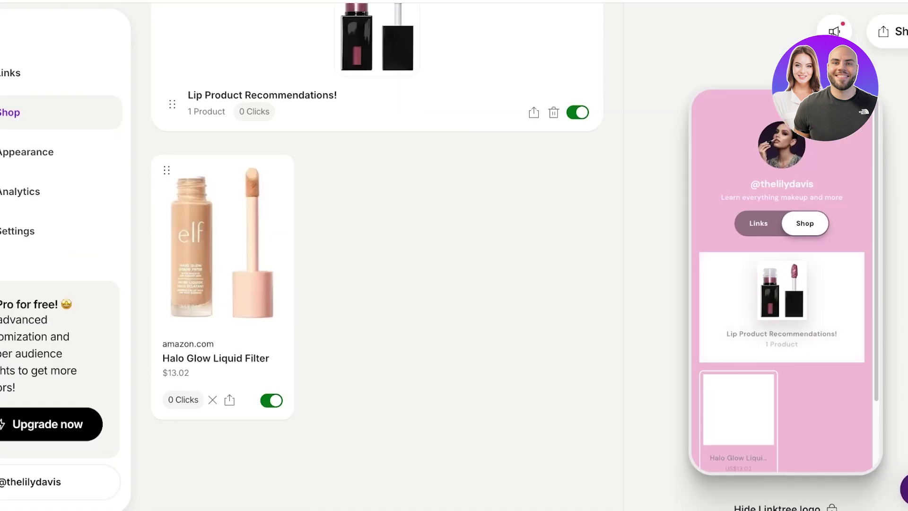
pyautogui.scroll(3, 222, 240)
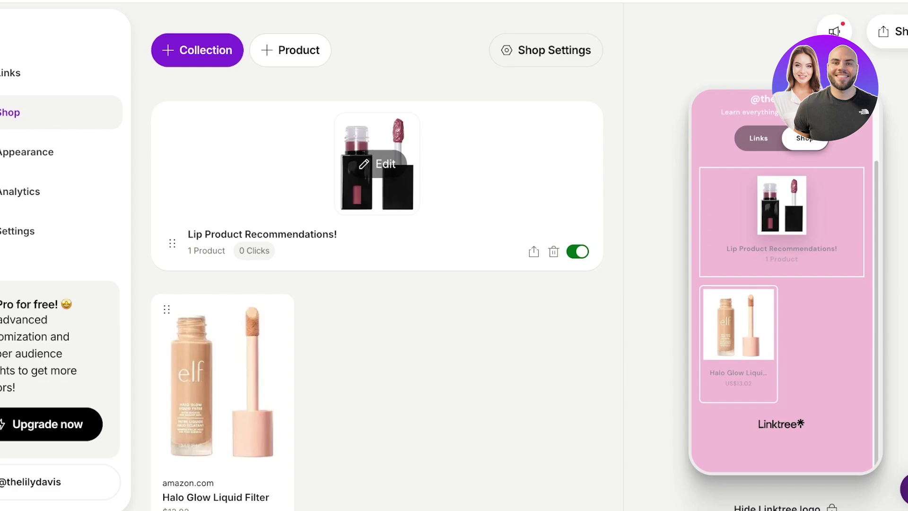
pyautogui.scroll(-3, 377, 164)
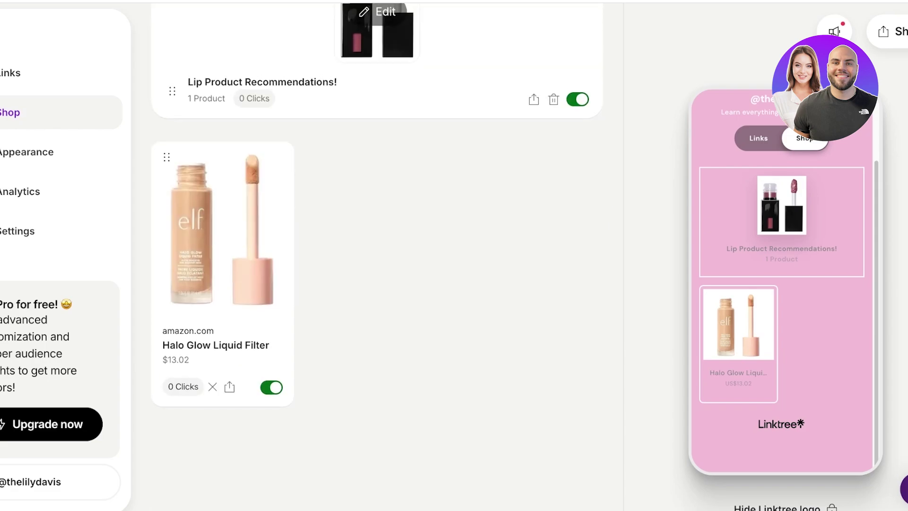
pyautogui.scroll(3, 377, 163)
pyautogui.scroll(-3, 376, 170)
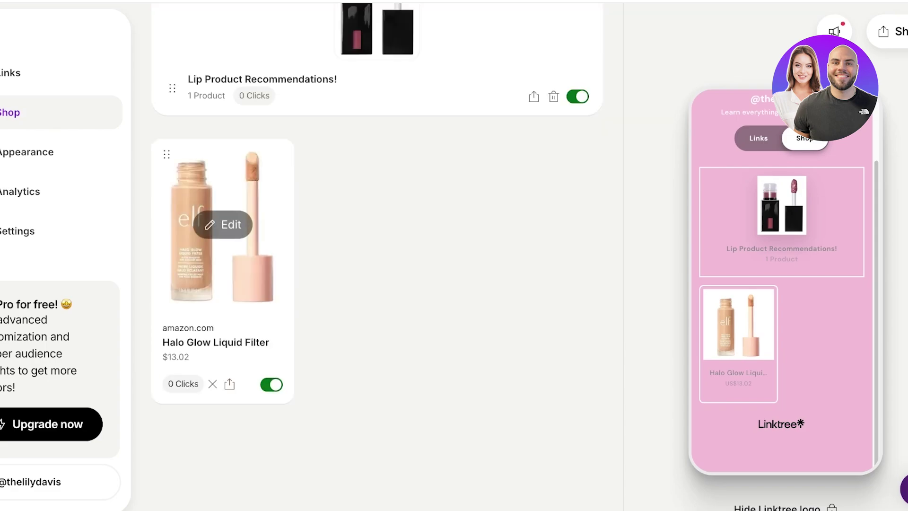
pyautogui.scroll(4, 377, 170)
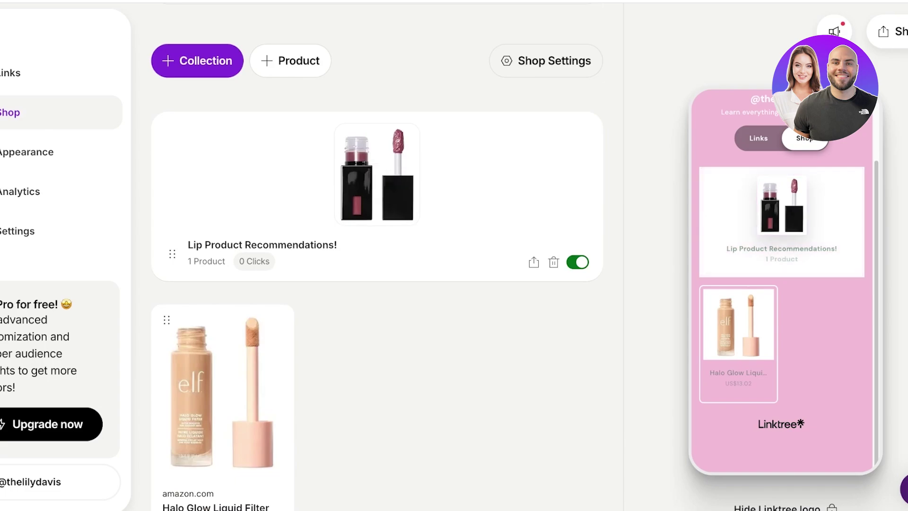
pyautogui.click(781, 222)
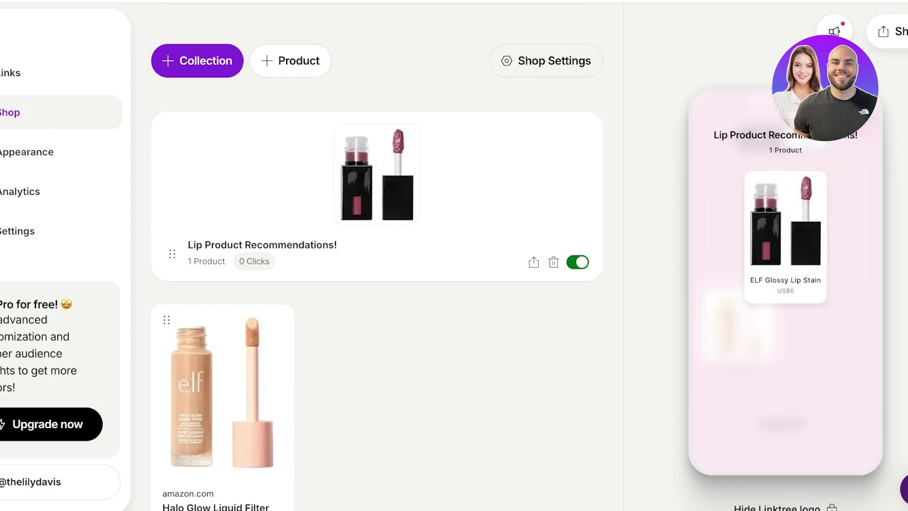
pyautogui.scroll(-3, 377, 158)
pyautogui.scroll(3, 377, 158)
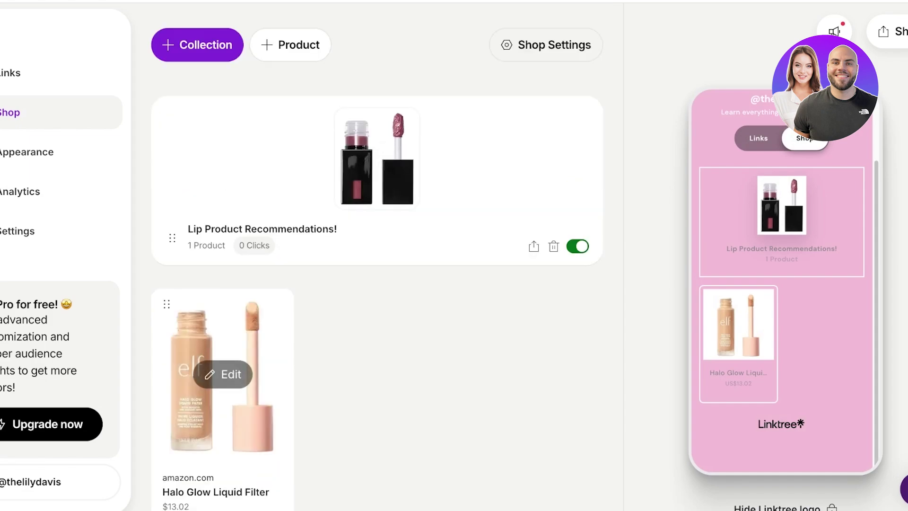
pyautogui.scroll(-3, 222, 372)
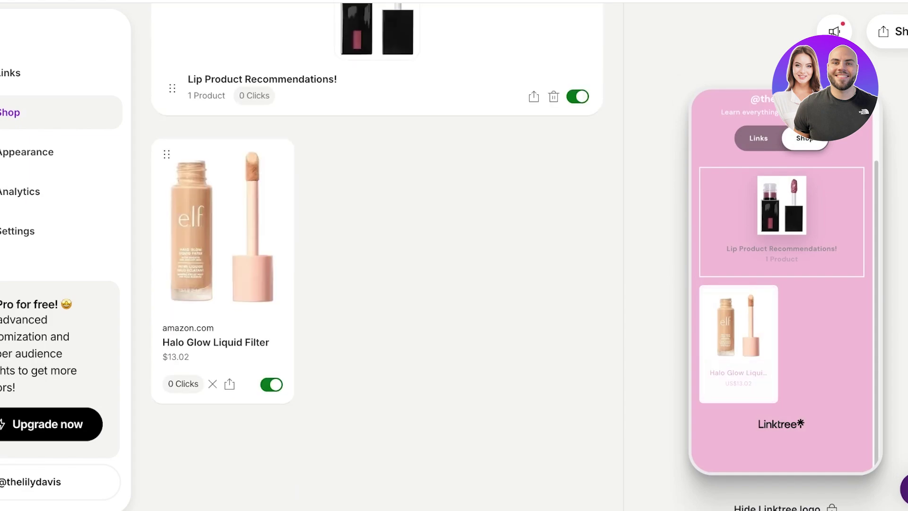
# Copy the Linktree's public link from the sharing options, close them and return to the Shop overview
pyautogui.click(896, 31)
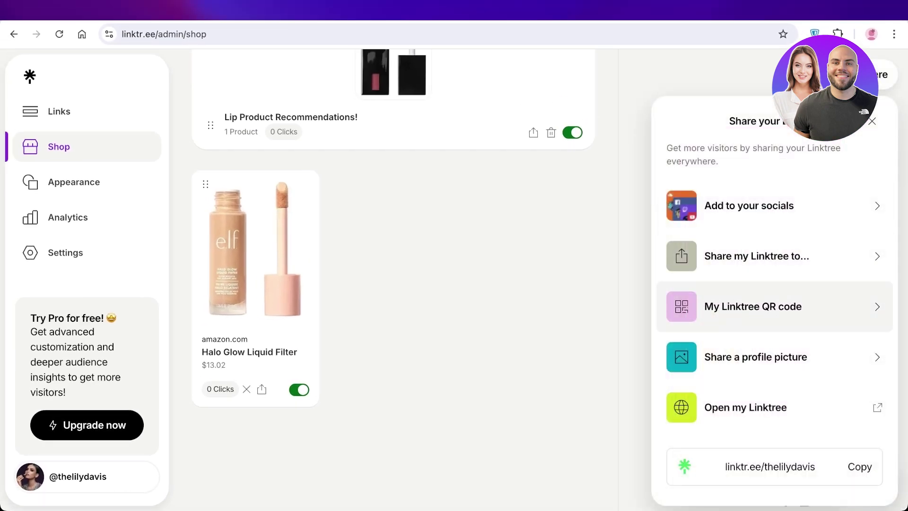
pyautogui.click(859, 466)
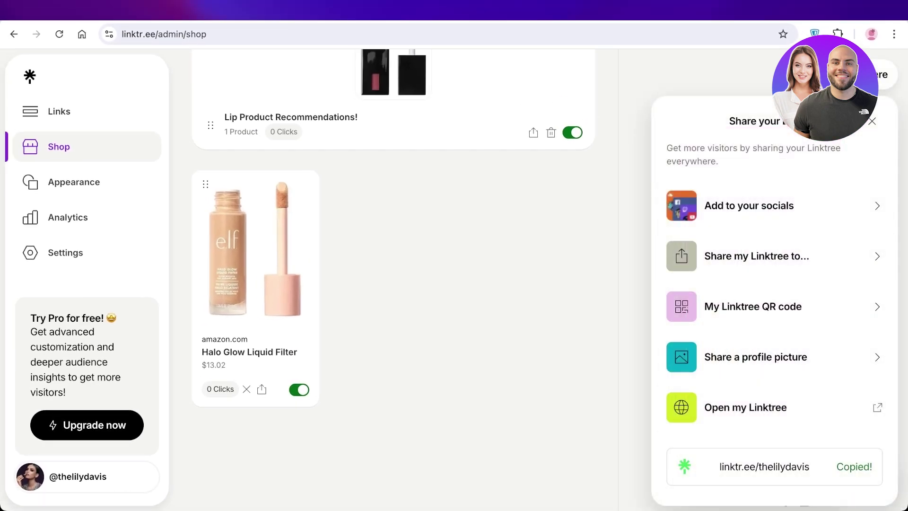
pyautogui.click(454, 86)
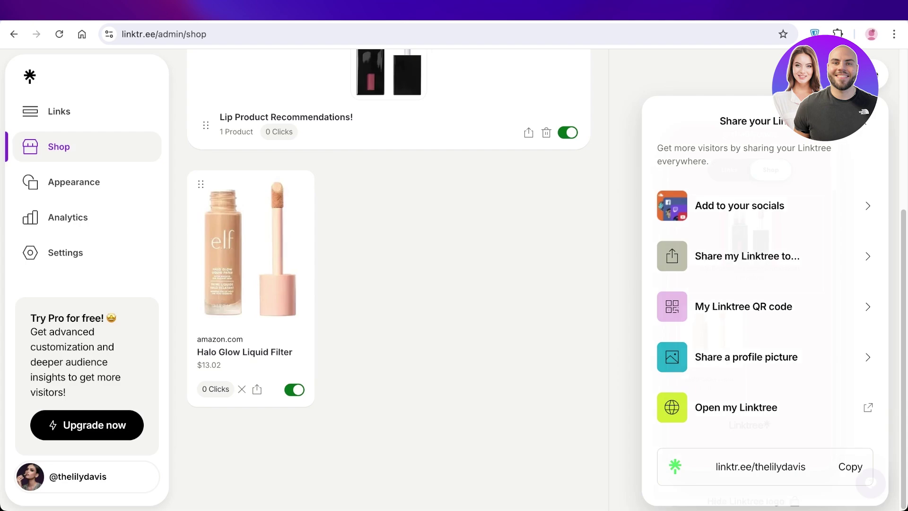
pyautogui.scroll(5, 388, 279)
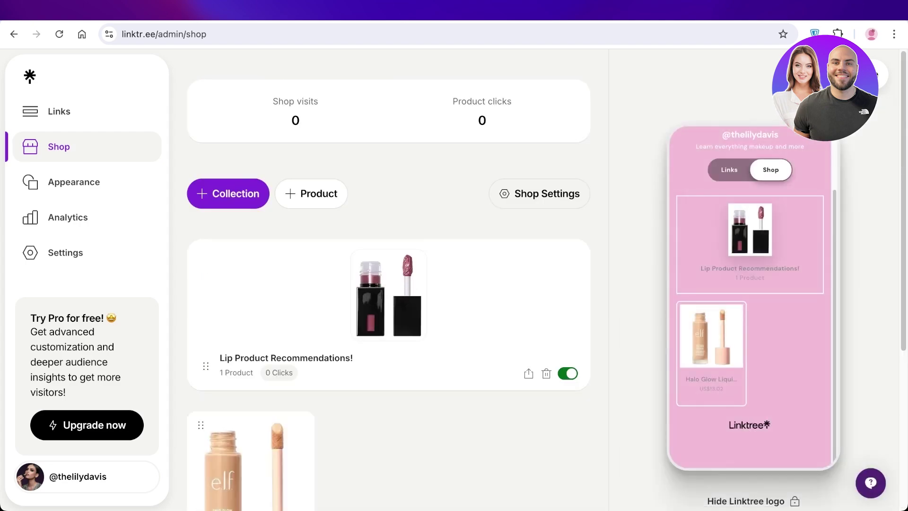